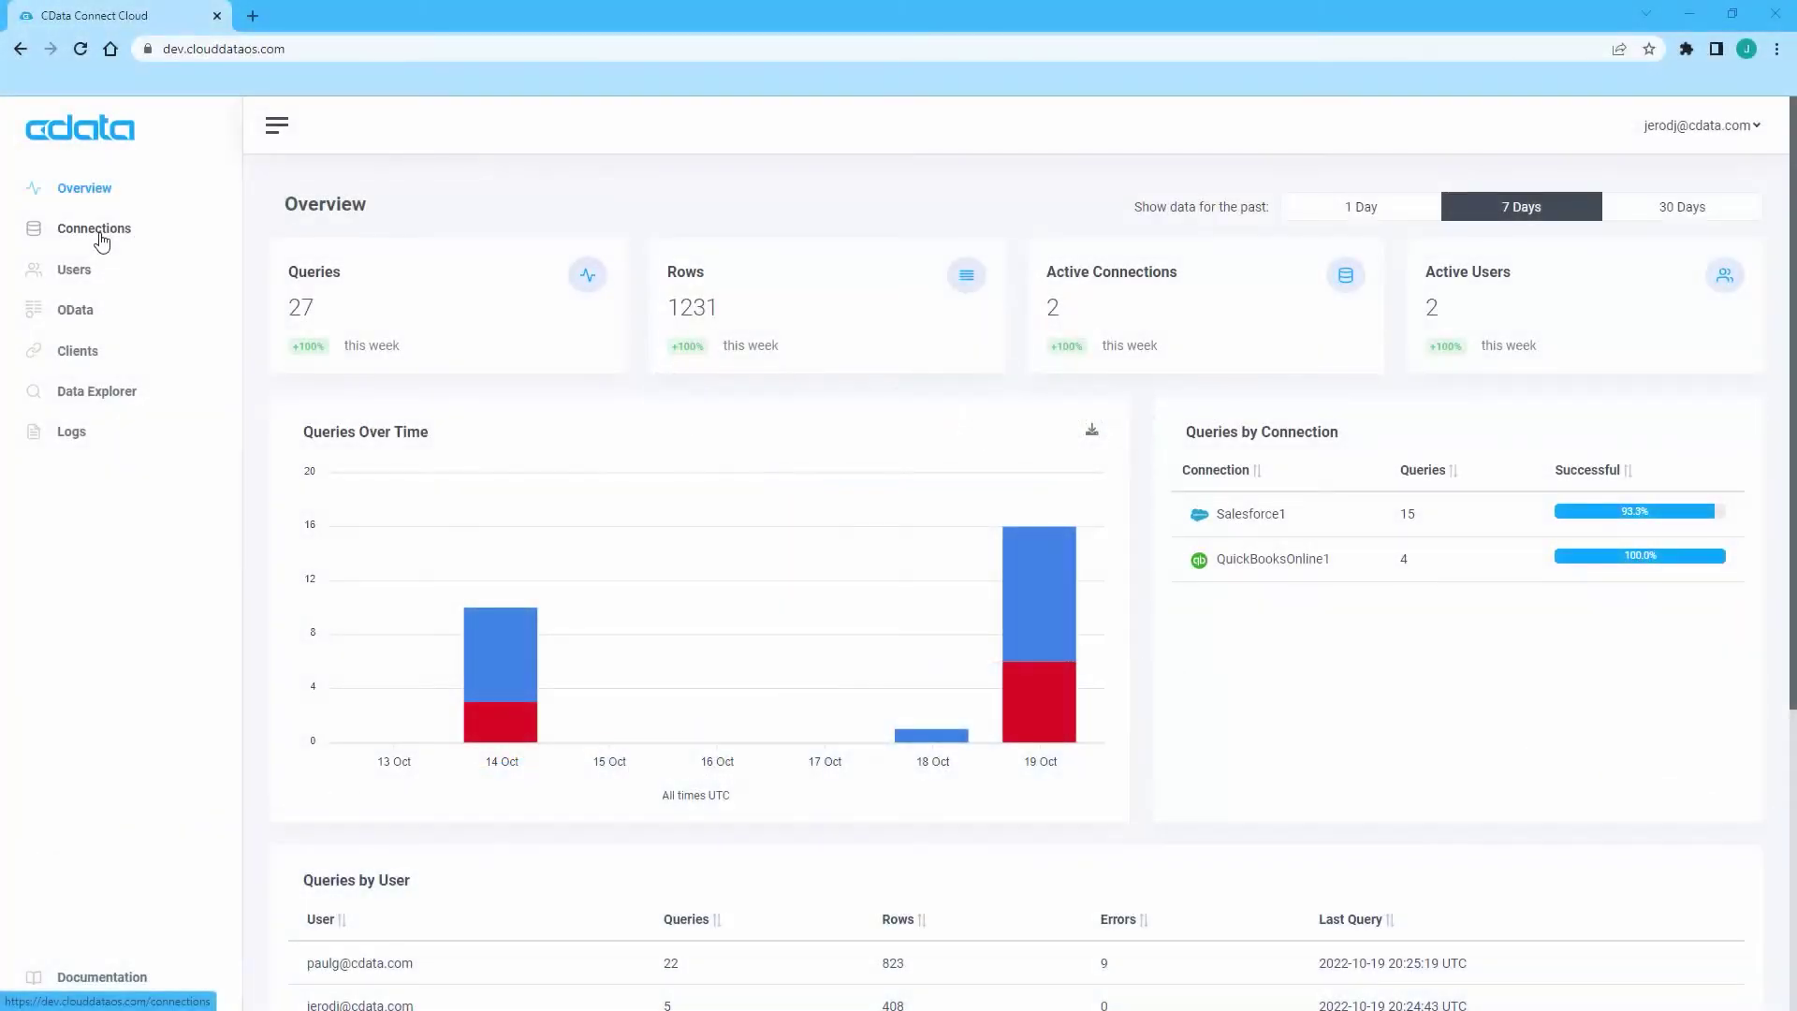
Step: Query the Salesforce1 Account table with WHERE BillingState = 'NC', returning 30 rows
{"action": "left_click", "coordinate": [101, 242]}
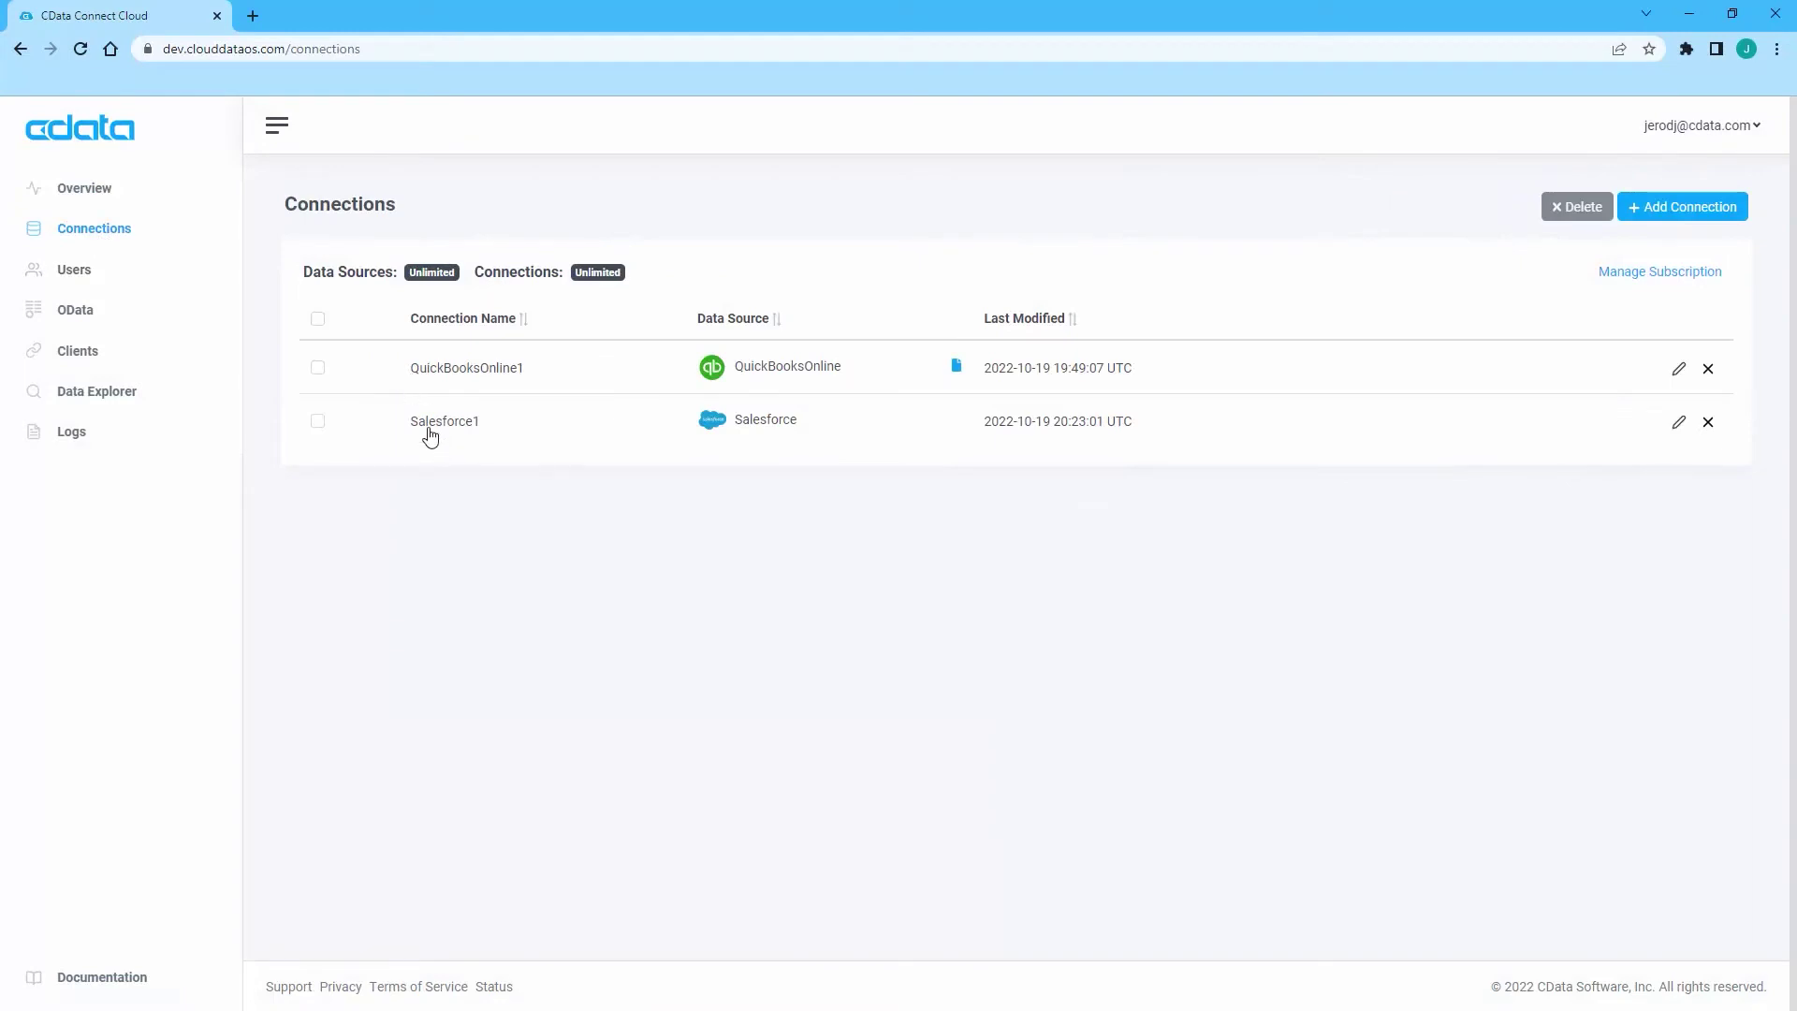
{"action": "left_click", "coordinate": [117, 401]}
{"action": "left_click", "coordinate": [354, 453]}
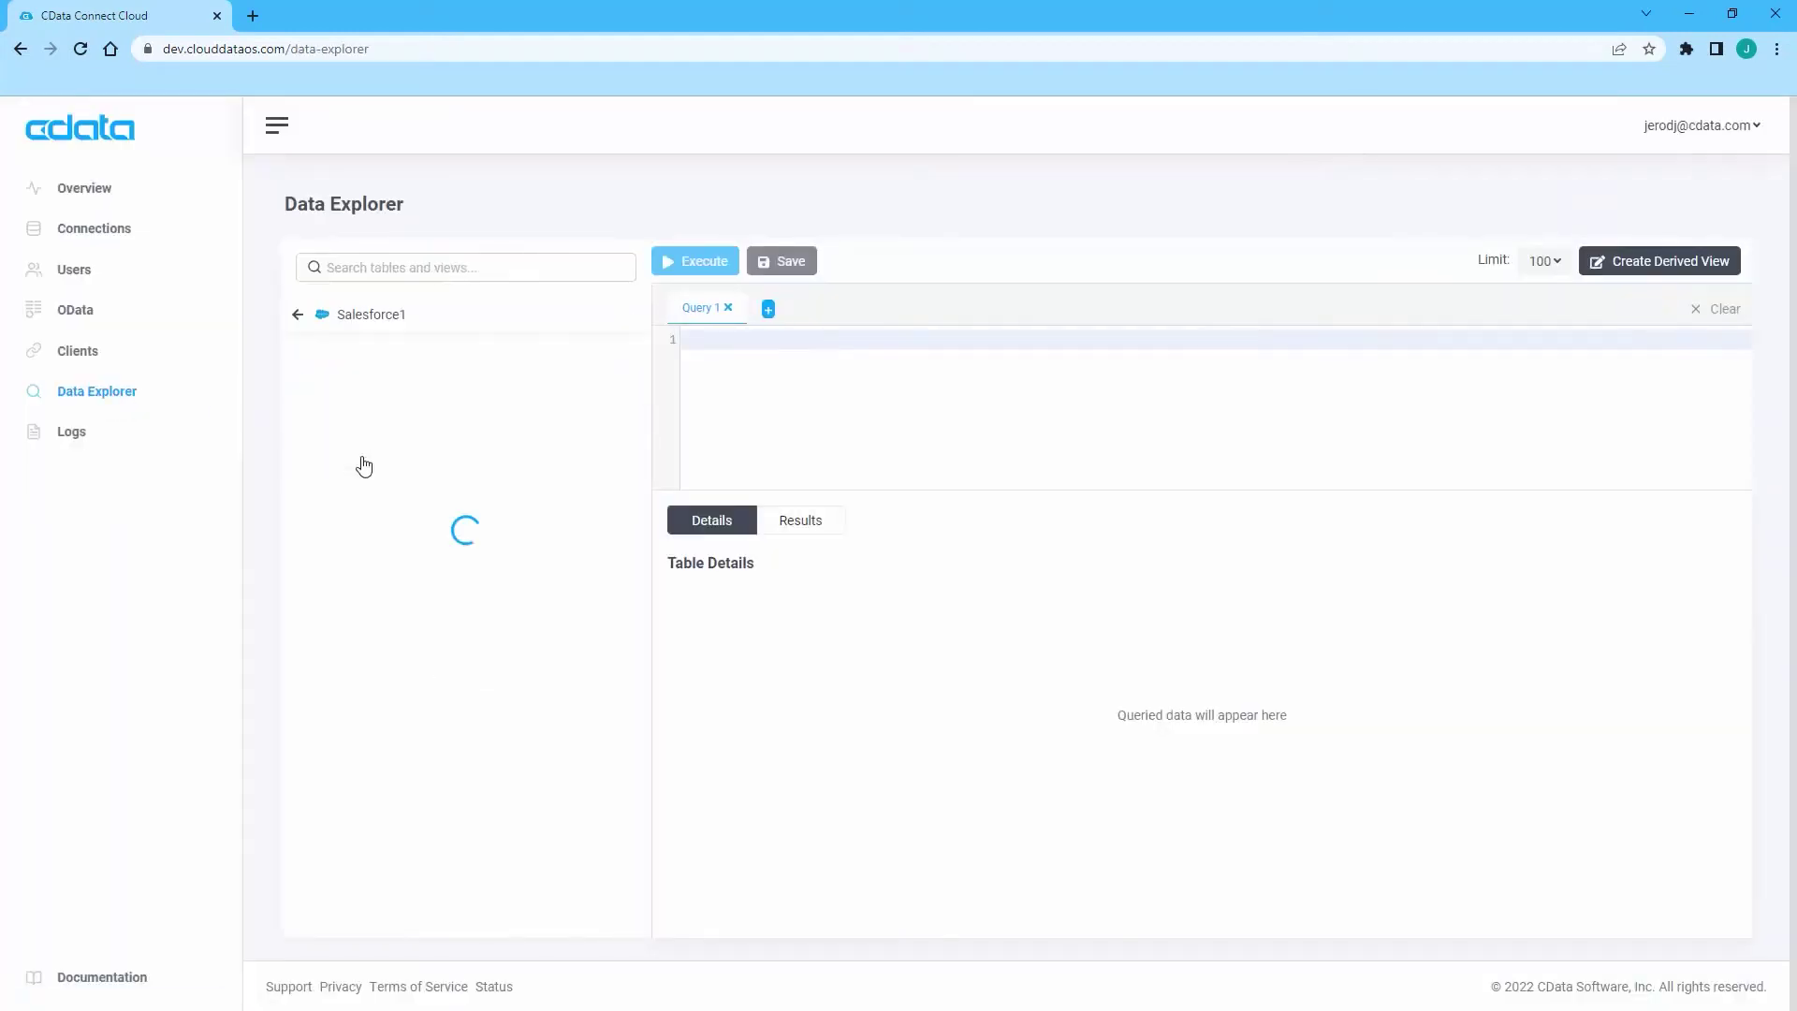
{"action": "left_click_drag", "start_coordinate": [368, 419], "coordinate": [880, 423]}
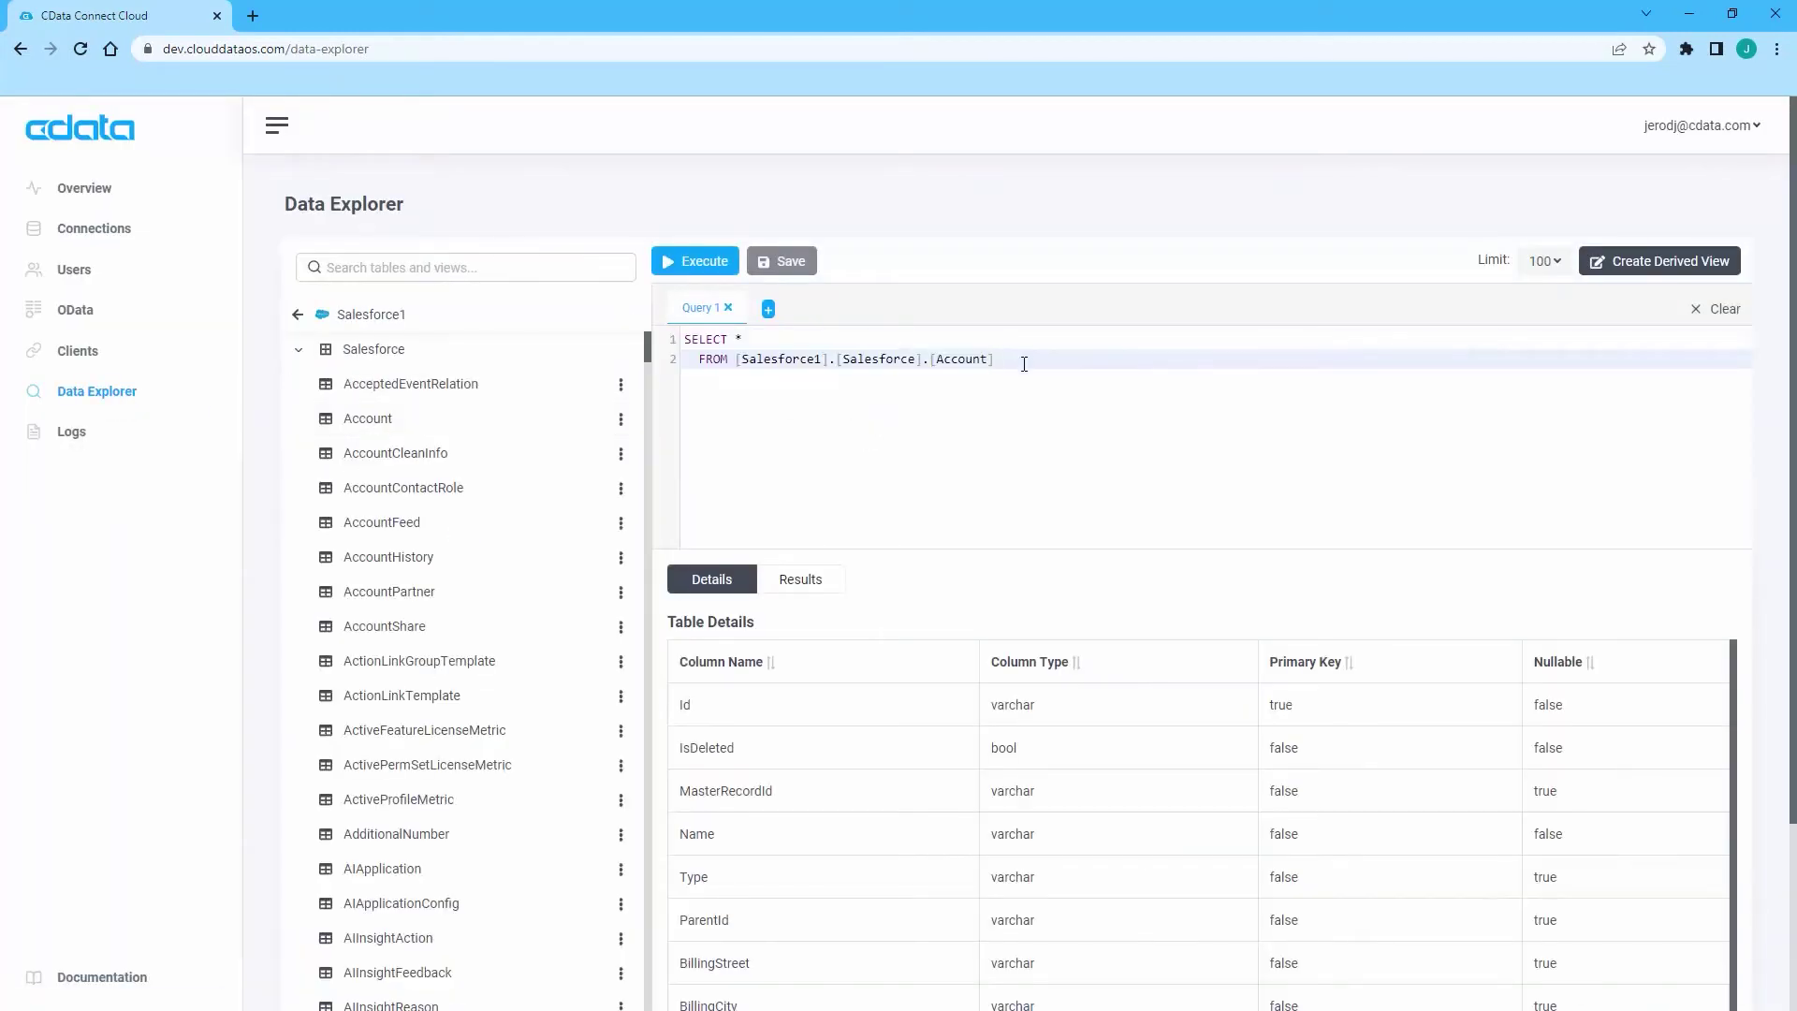
{"action": "type", "text": "WHERE [Salesforce1].[Salesforce].[Account].[Bil"}
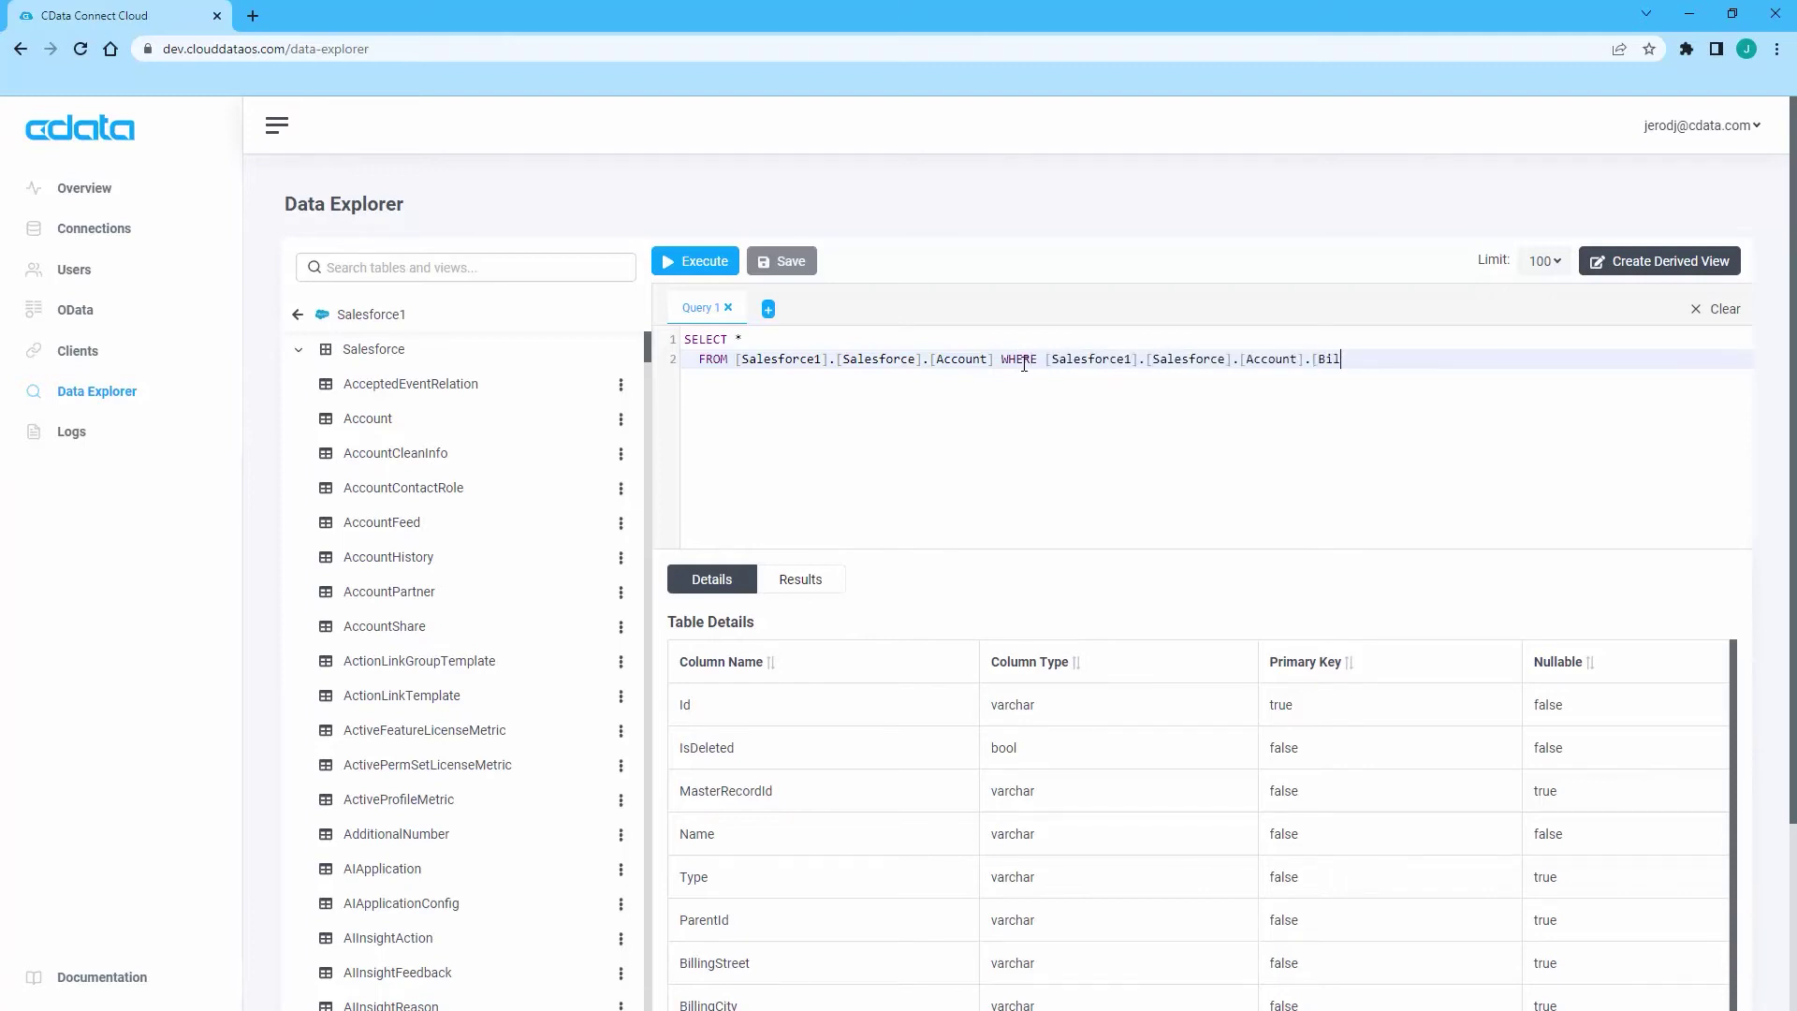
{"action": "type", "text": "lingState] = 'NC'"}
{"action": "left_click", "coordinate": [695, 262]}
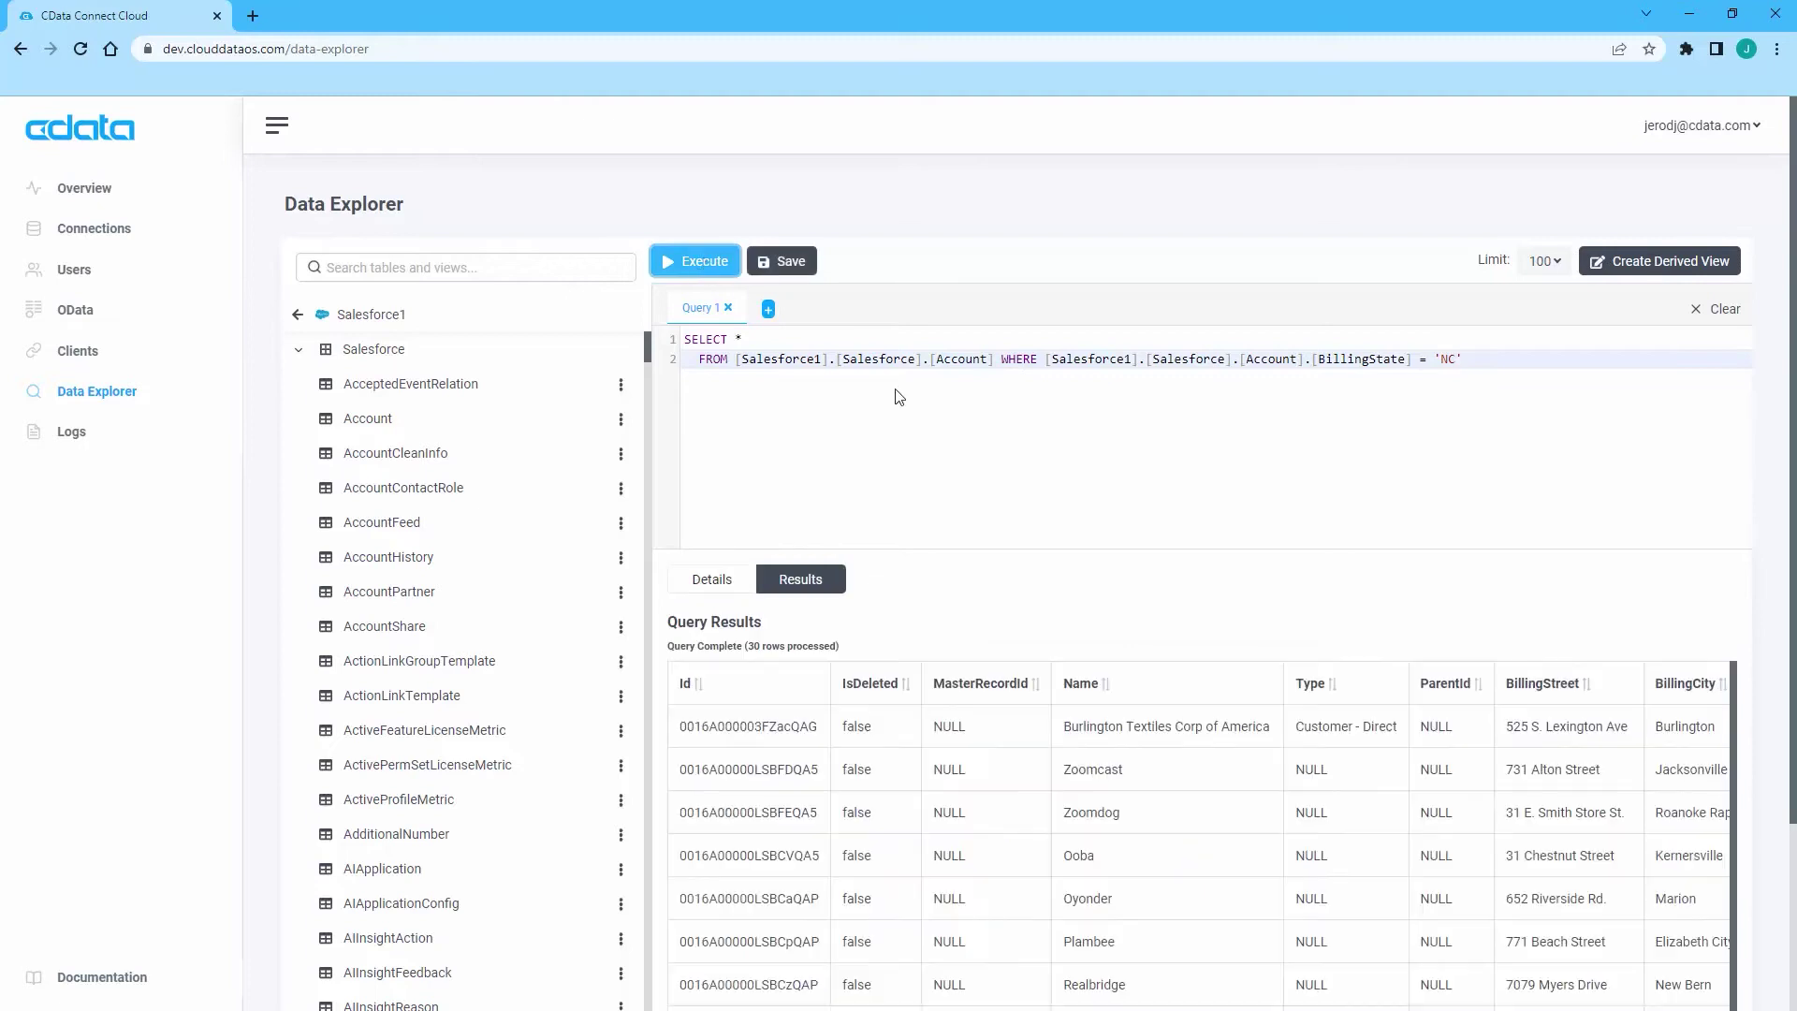
Step: Save the current query as a derived view named 'NC Accounts'
{"action": "left_click", "coordinate": [1671, 261]}
{"action": "left_click", "coordinate": [872, 487]}
{"action": "type", "text": "NC Accounts"}
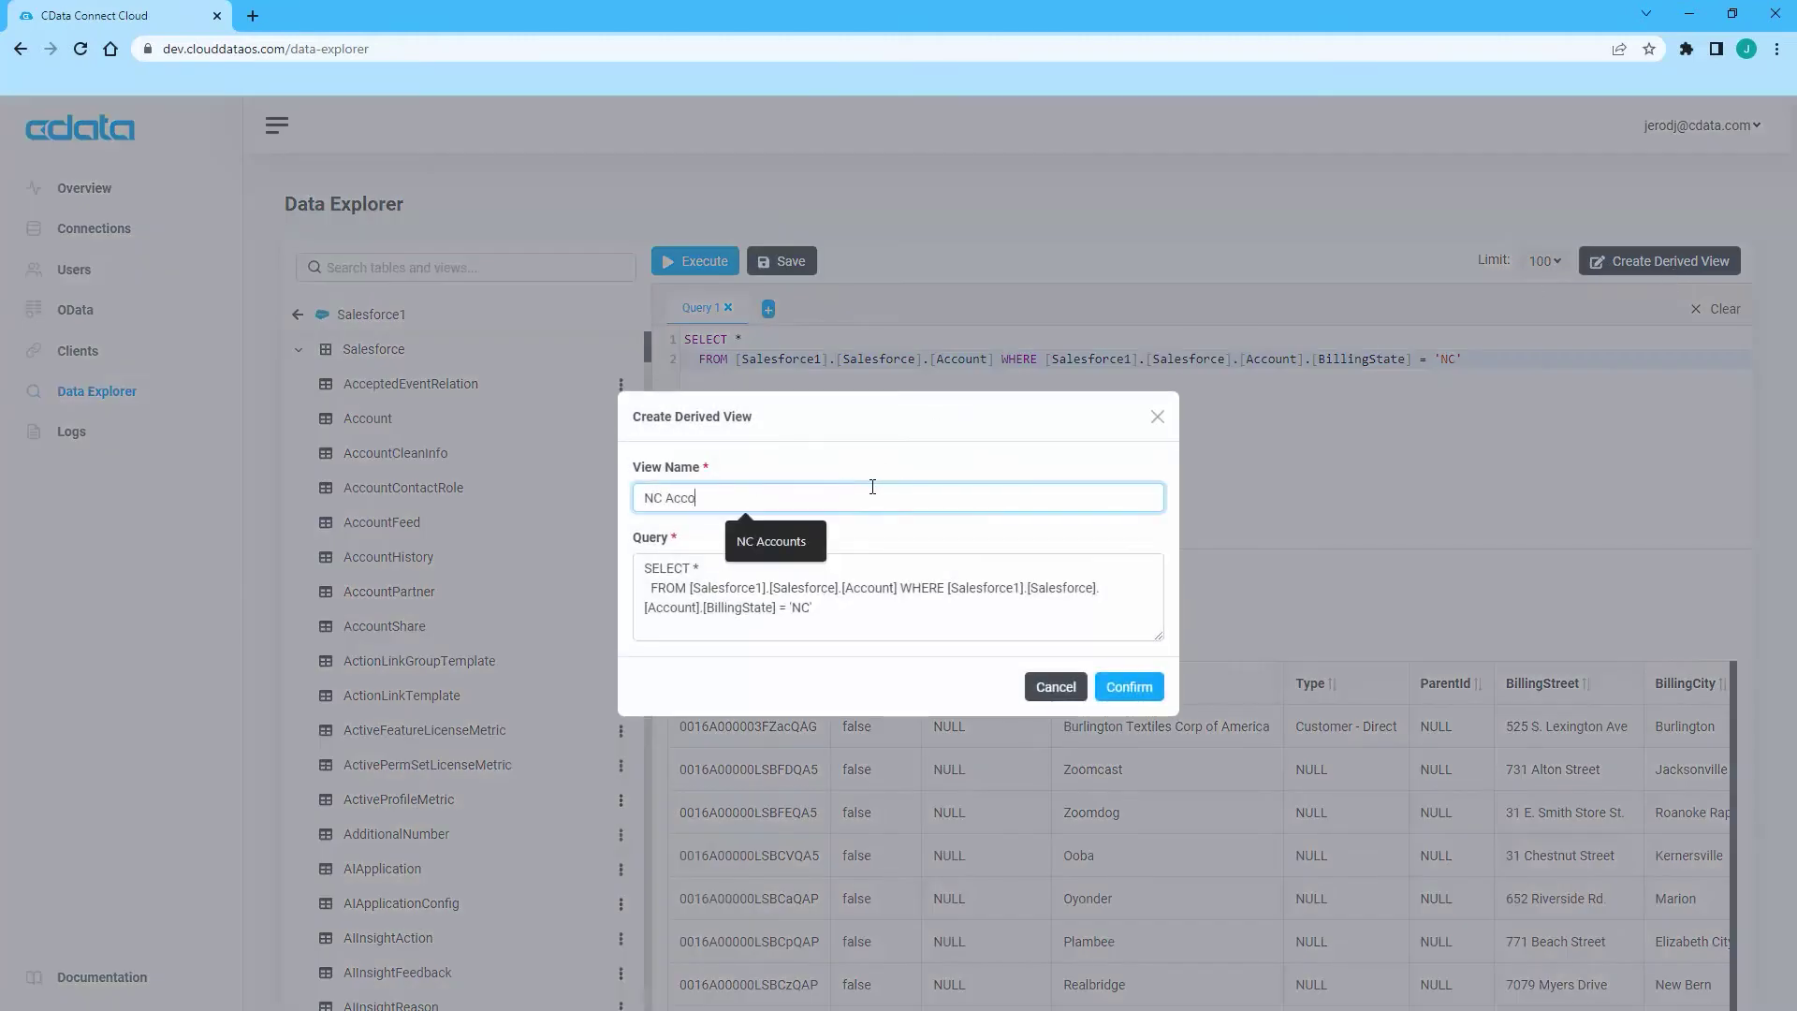
{"action": "left_click", "coordinate": [1131, 686]}
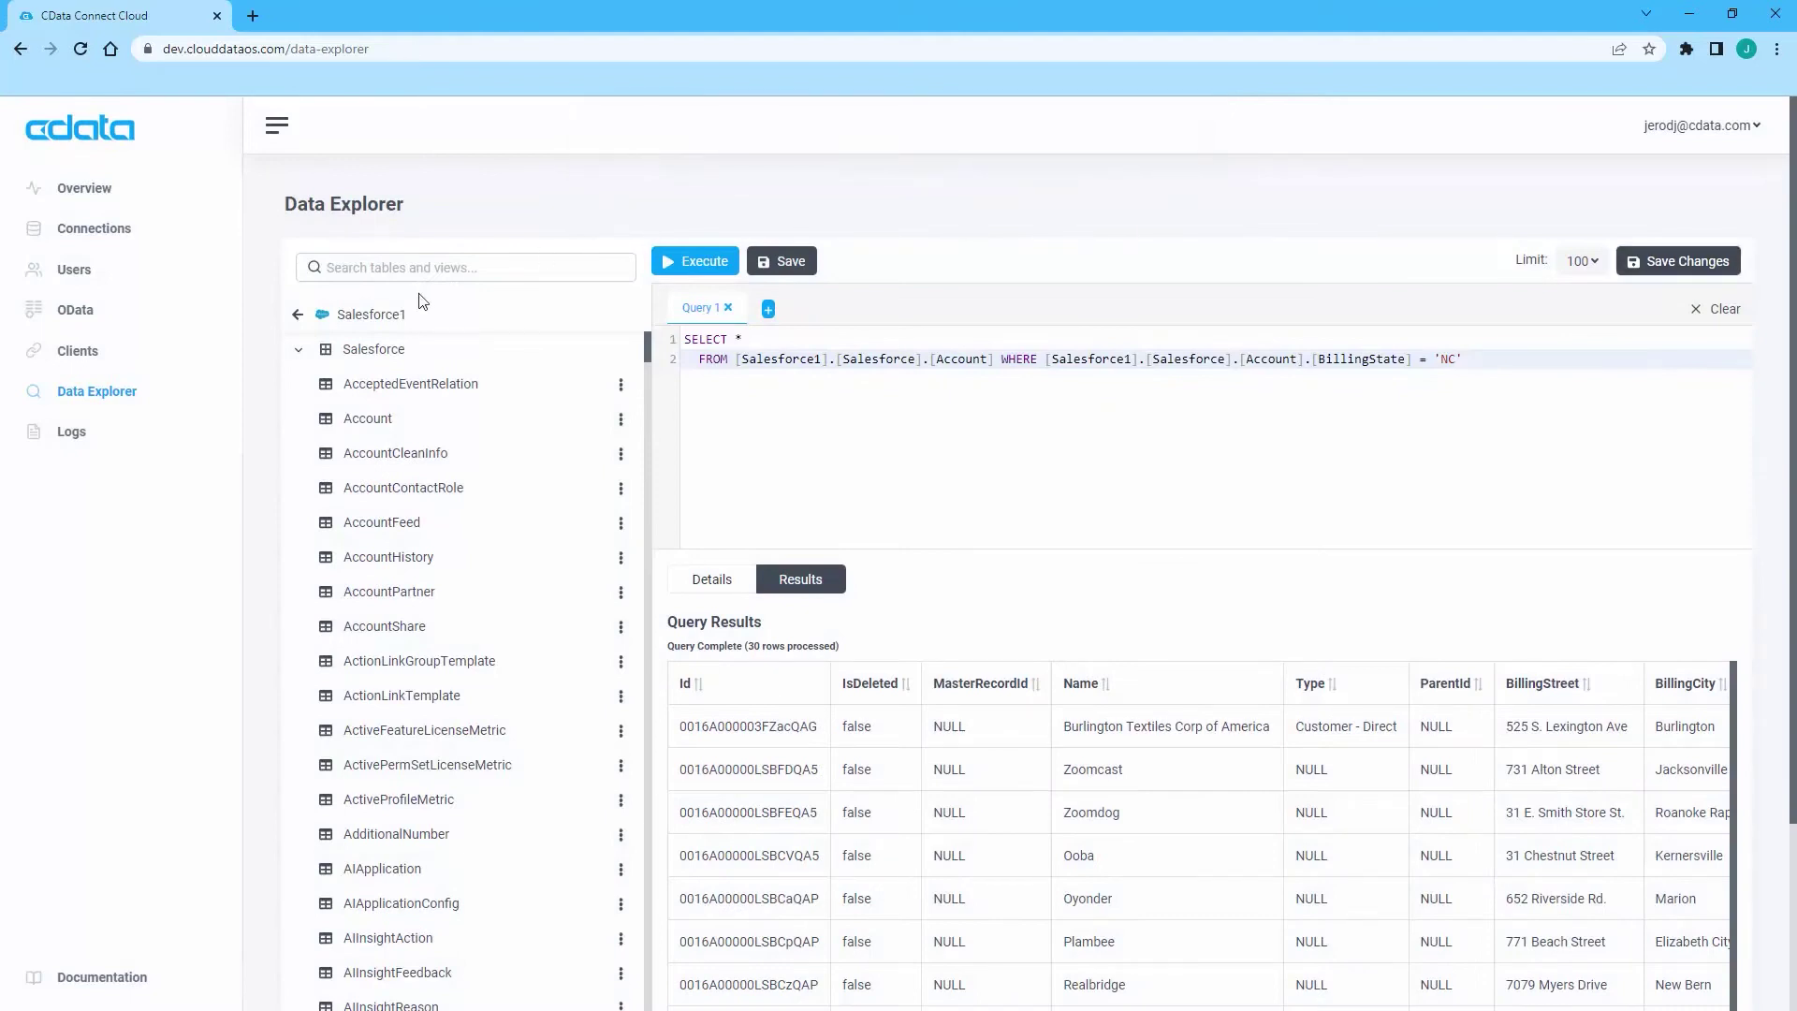
Step: Clear the editor and load the NC Accounts derived view's query into it
{"action": "left_click", "coordinate": [299, 318]}
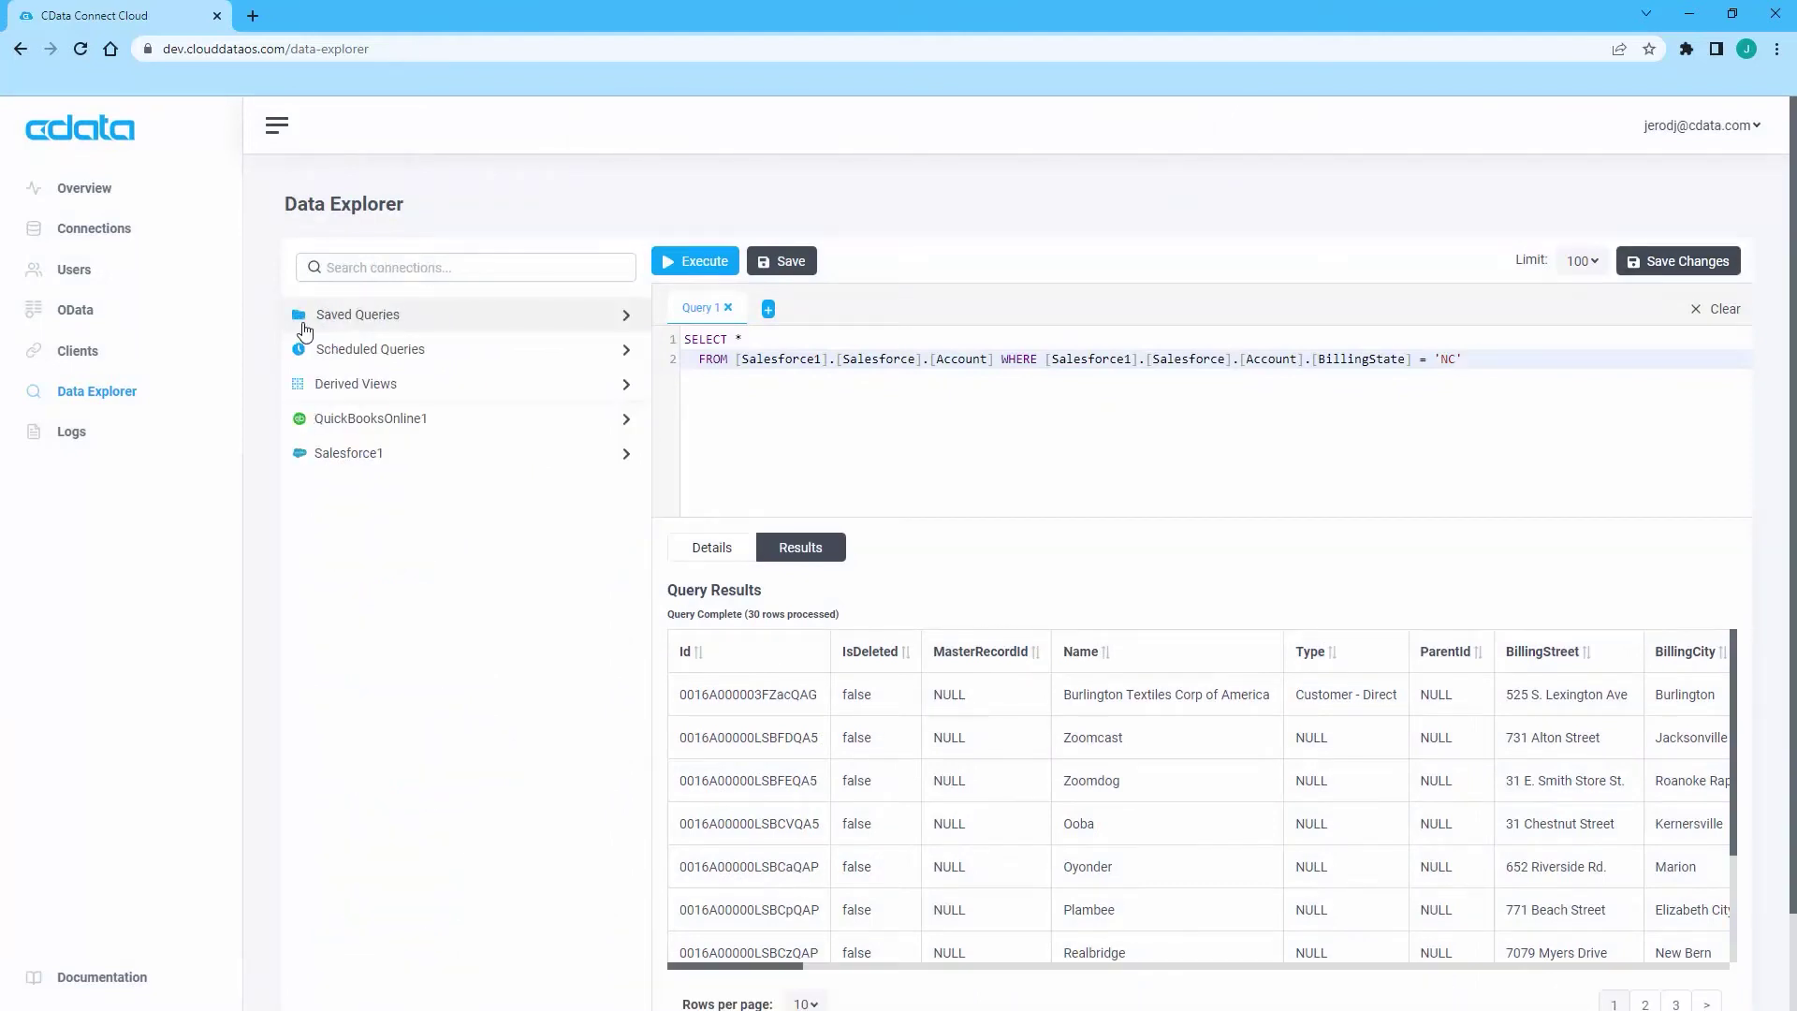
{"action": "left_click", "coordinate": [622, 387]}
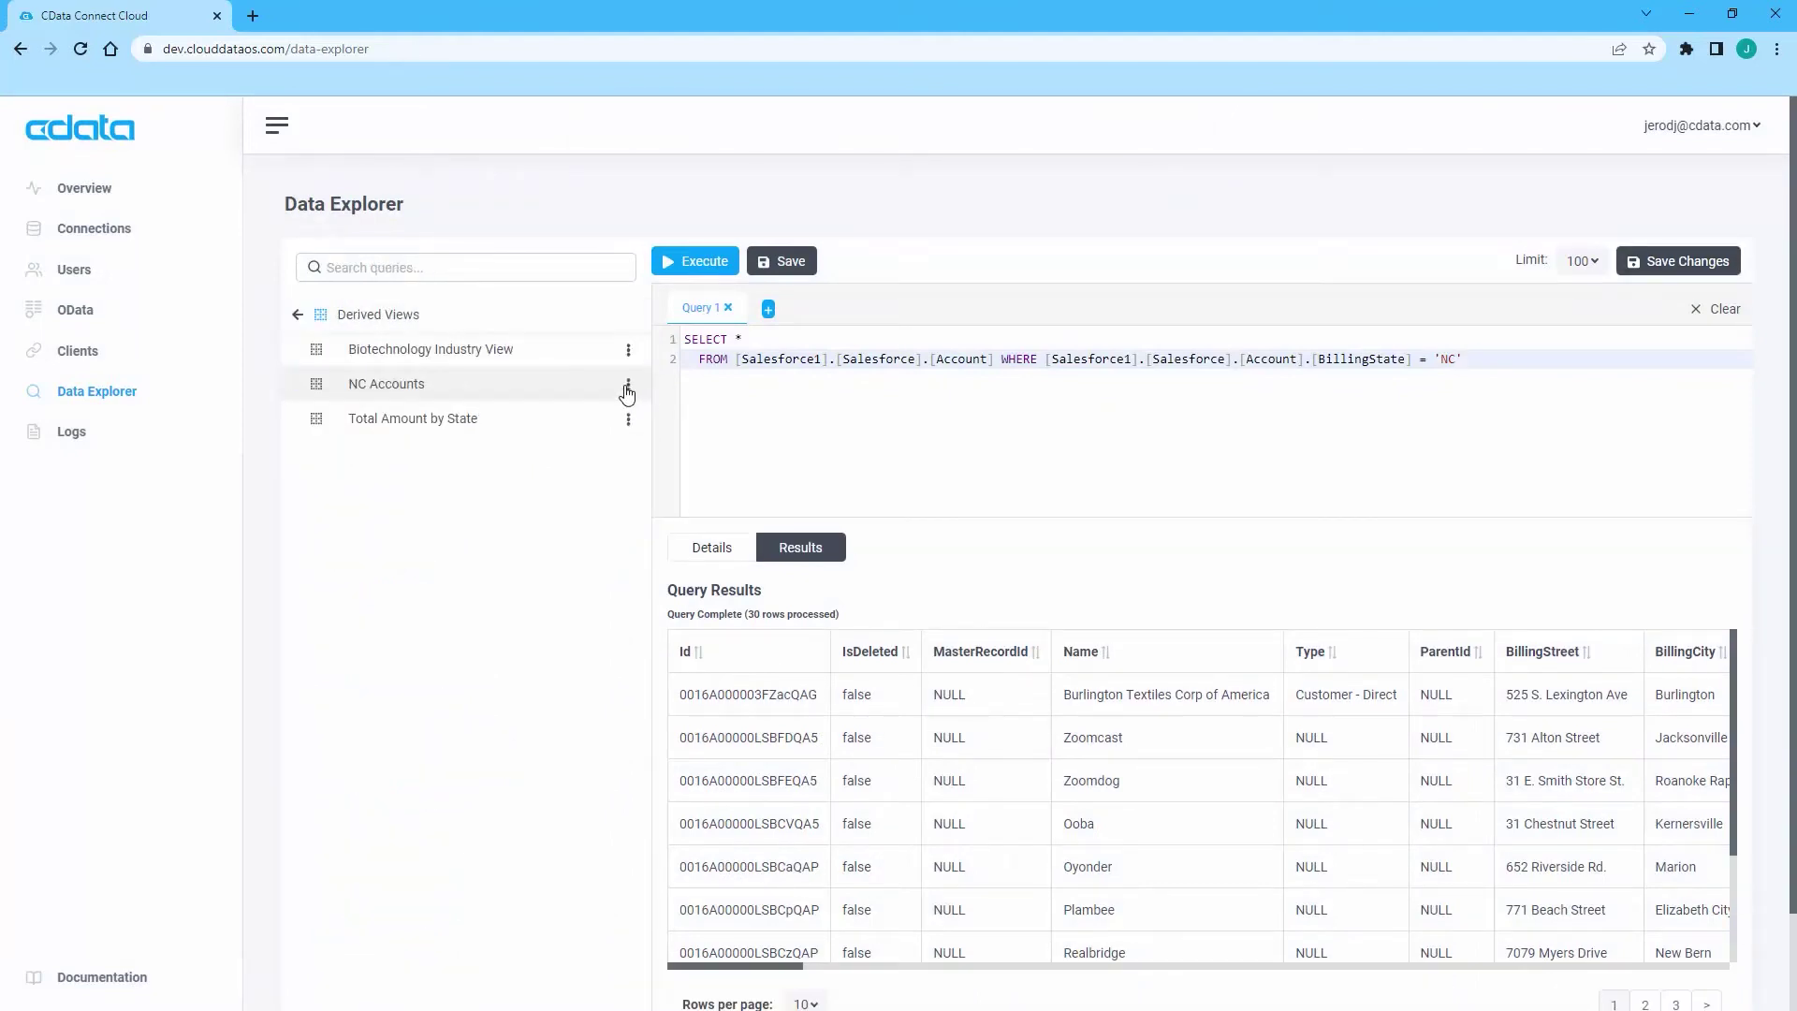
{"action": "left_click", "coordinate": [1716, 309]}
{"action": "left_click", "coordinate": [1143, 253]}
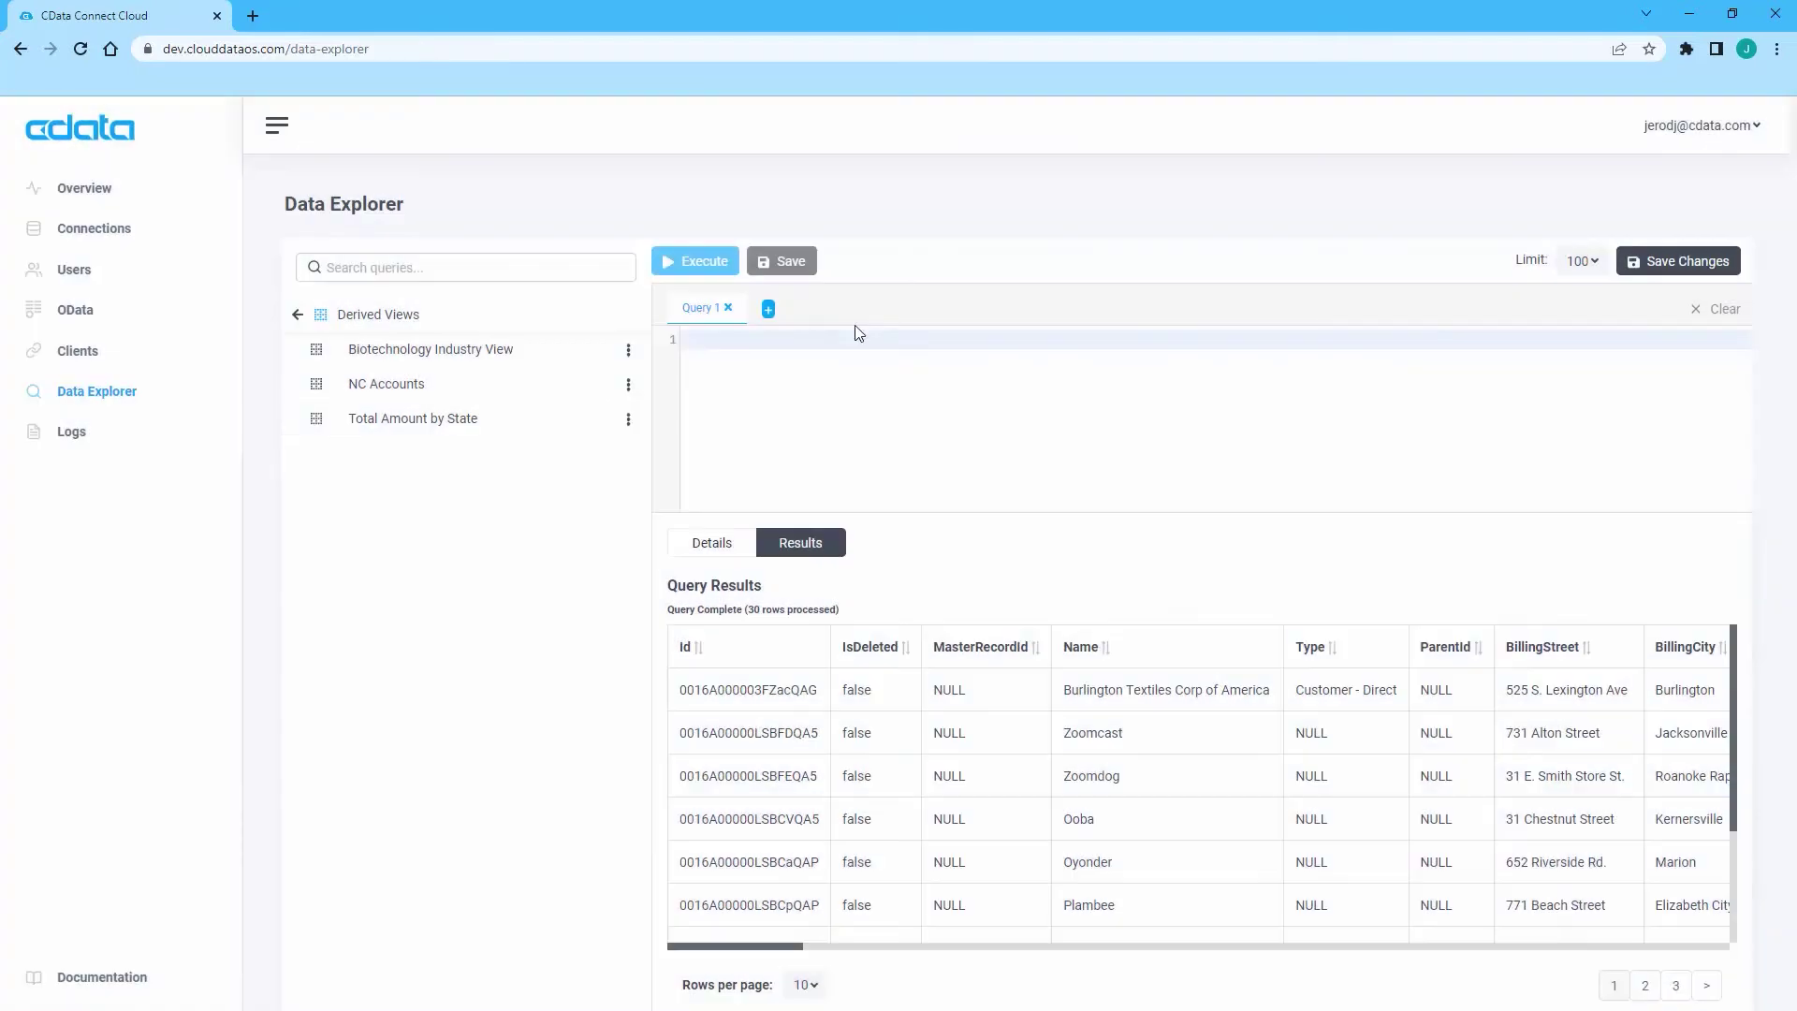
{"action": "left_click_drag", "start_coordinate": [394, 396], "coordinate": [734, 353]}
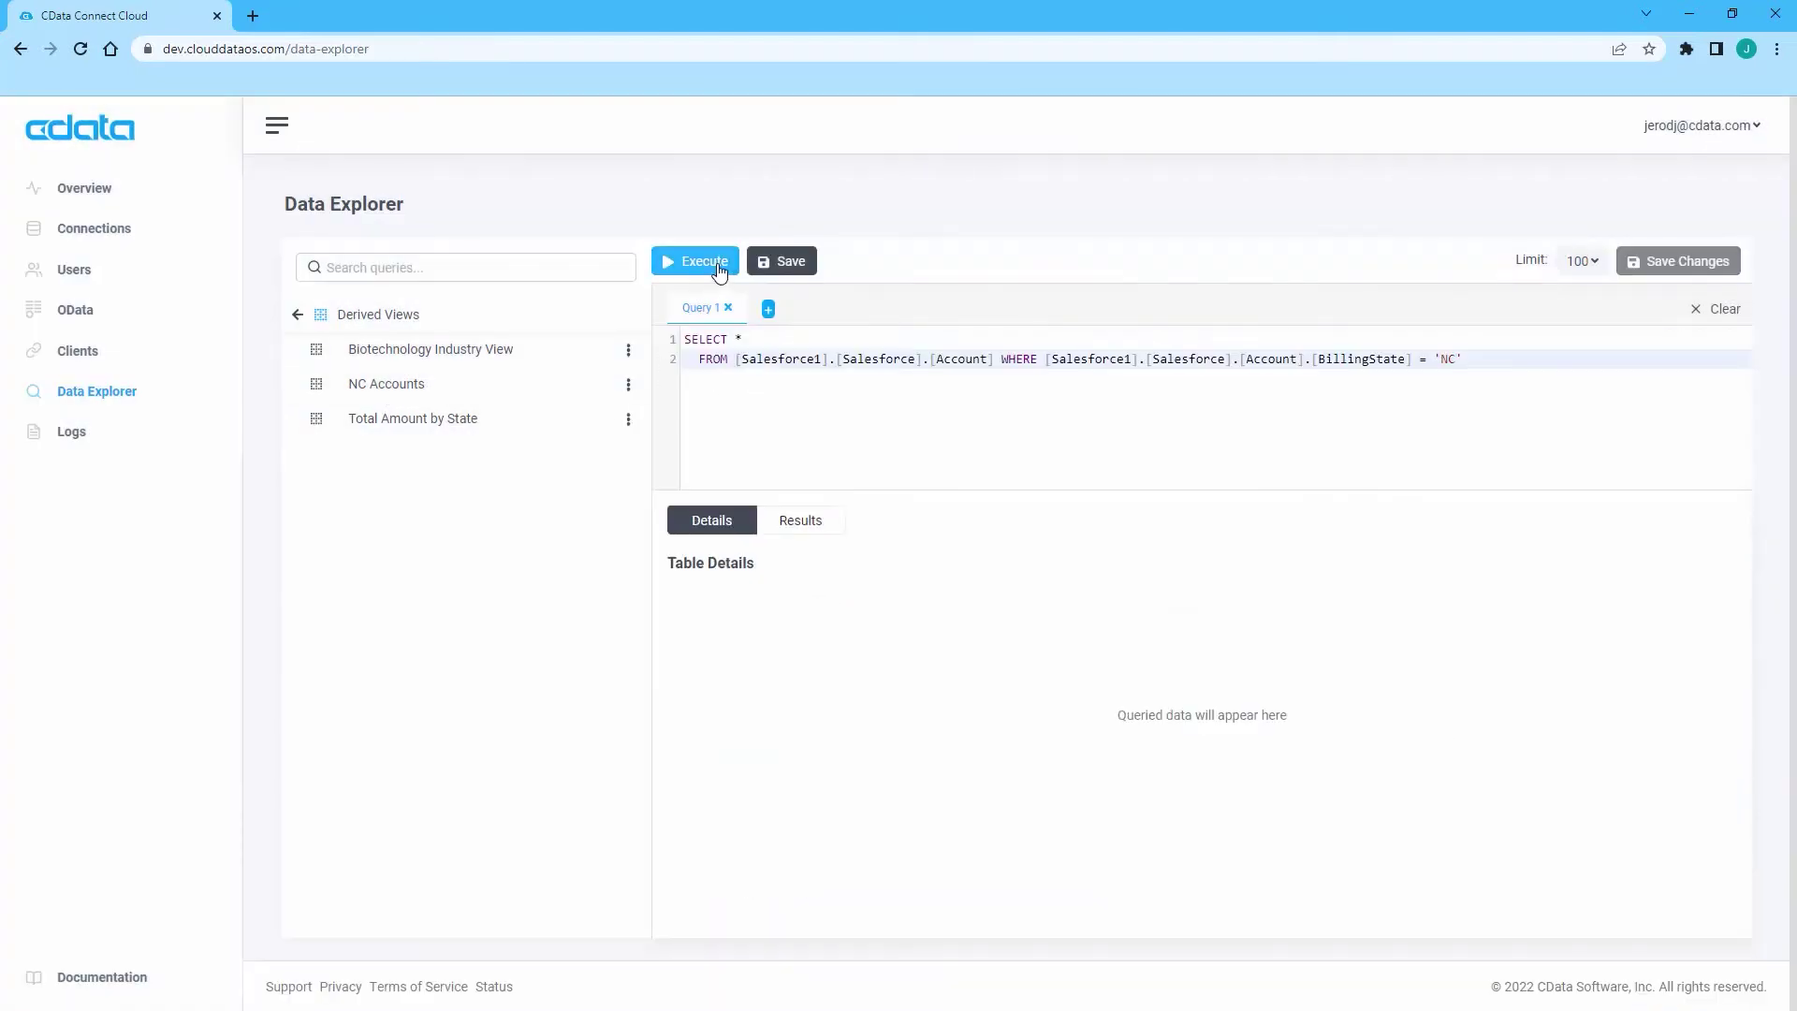
Step: Execute the NC Accounts view query
{"action": "left_click", "coordinate": [717, 266]}
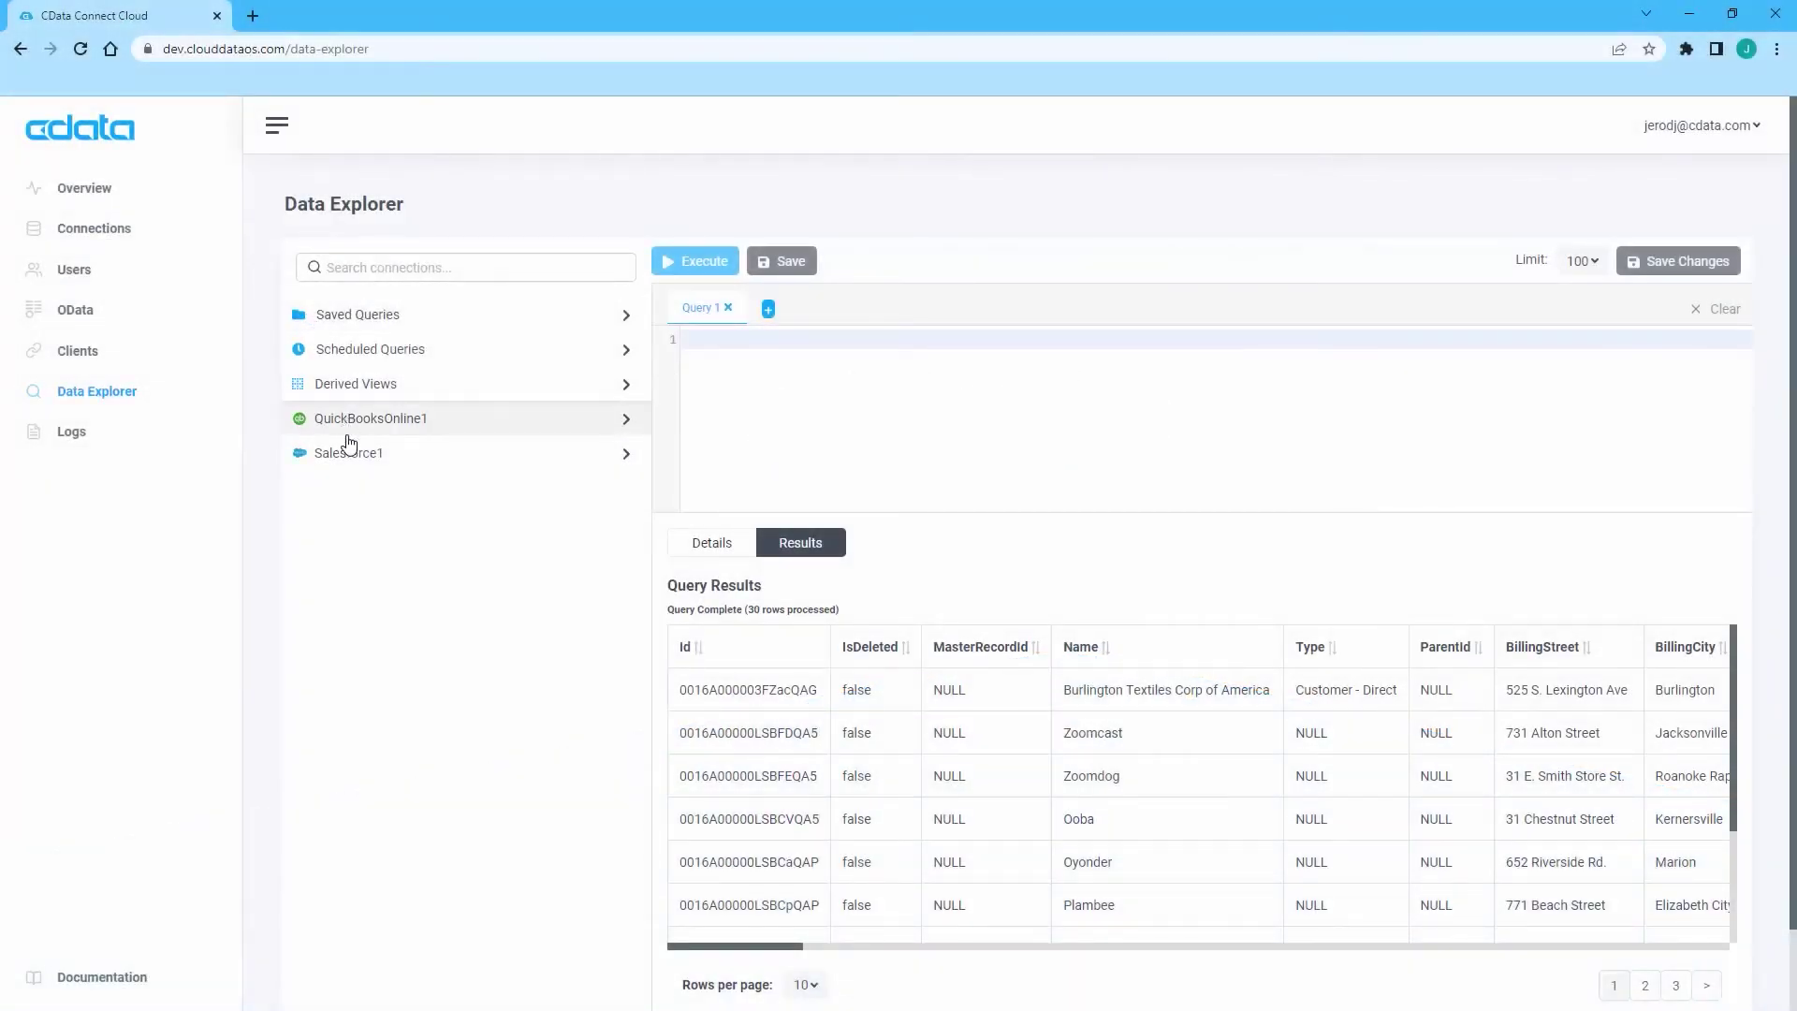
Step: Load a select-all Salesforce1 Opportunity query and append WHERE StageName = 'Closed Won'
{"action": "left_click", "coordinate": [626, 454]}
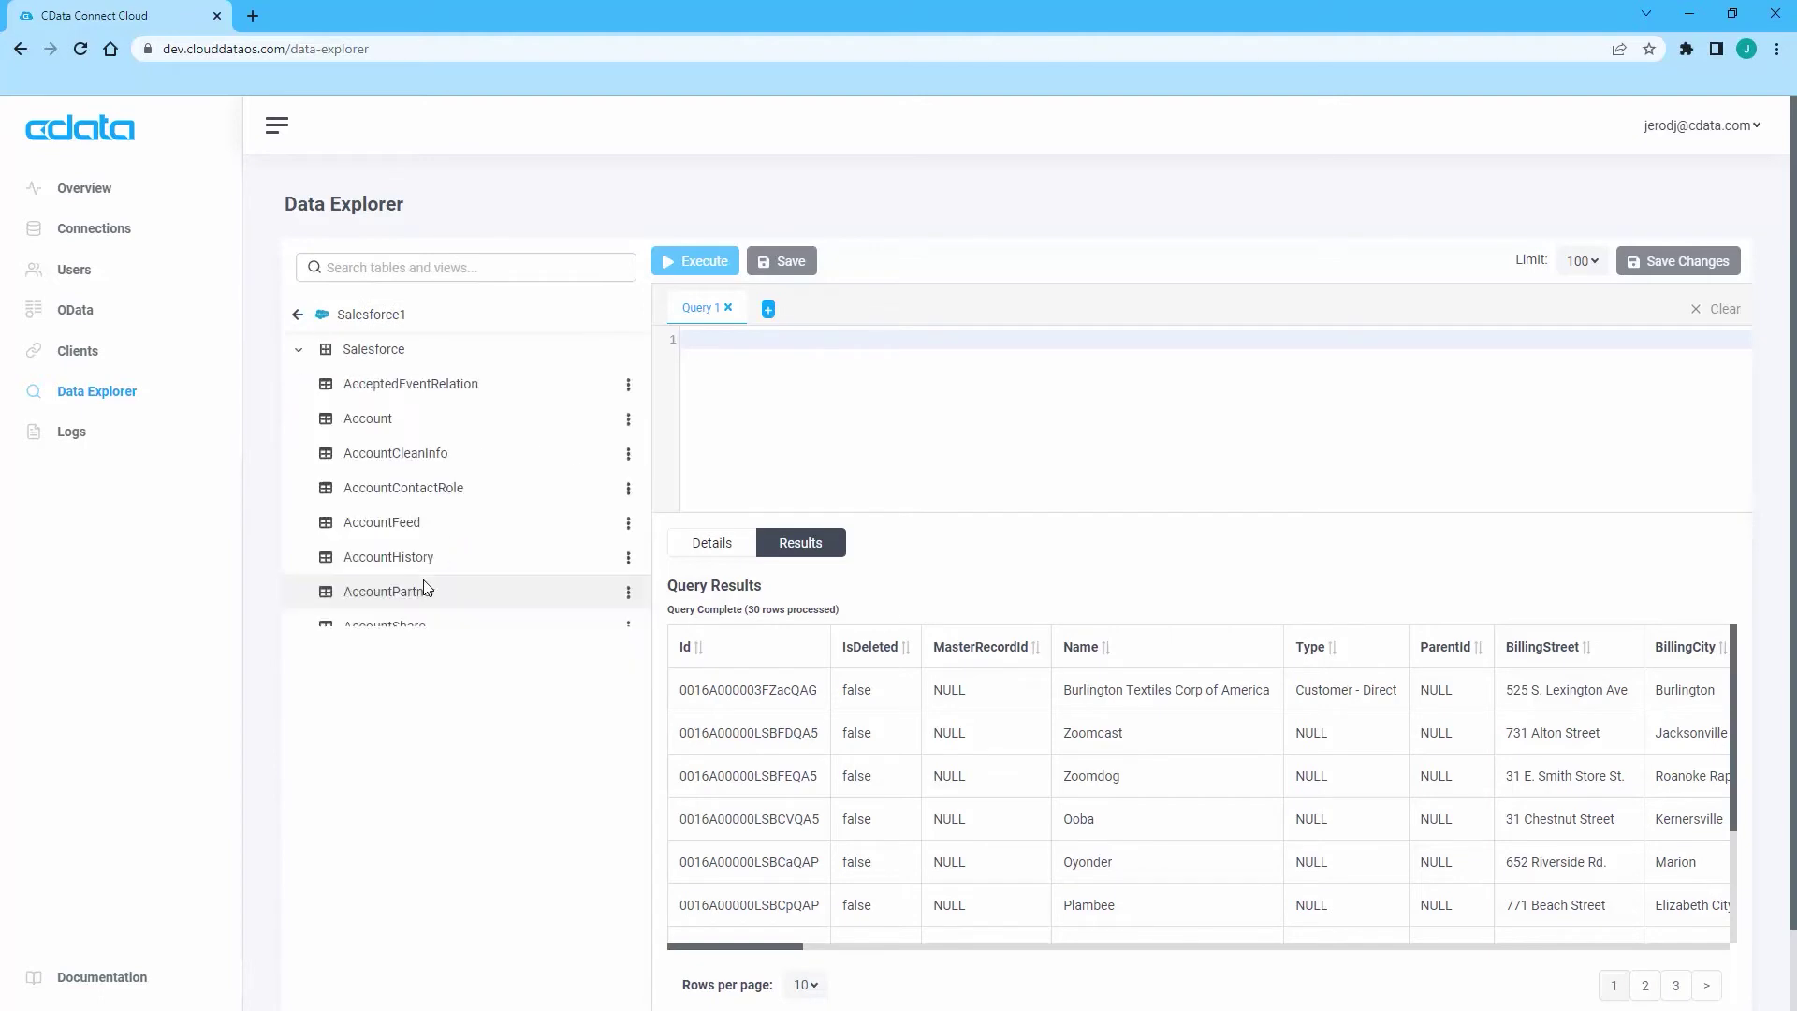
{"action": "scroll", "coordinate": [423, 585], "scroll_direction": "down", "scroll_amount": 5}
{"action": "scroll", "coordinate": [423, 585], "scroll_direction": "down", "scroll_amount": 10}
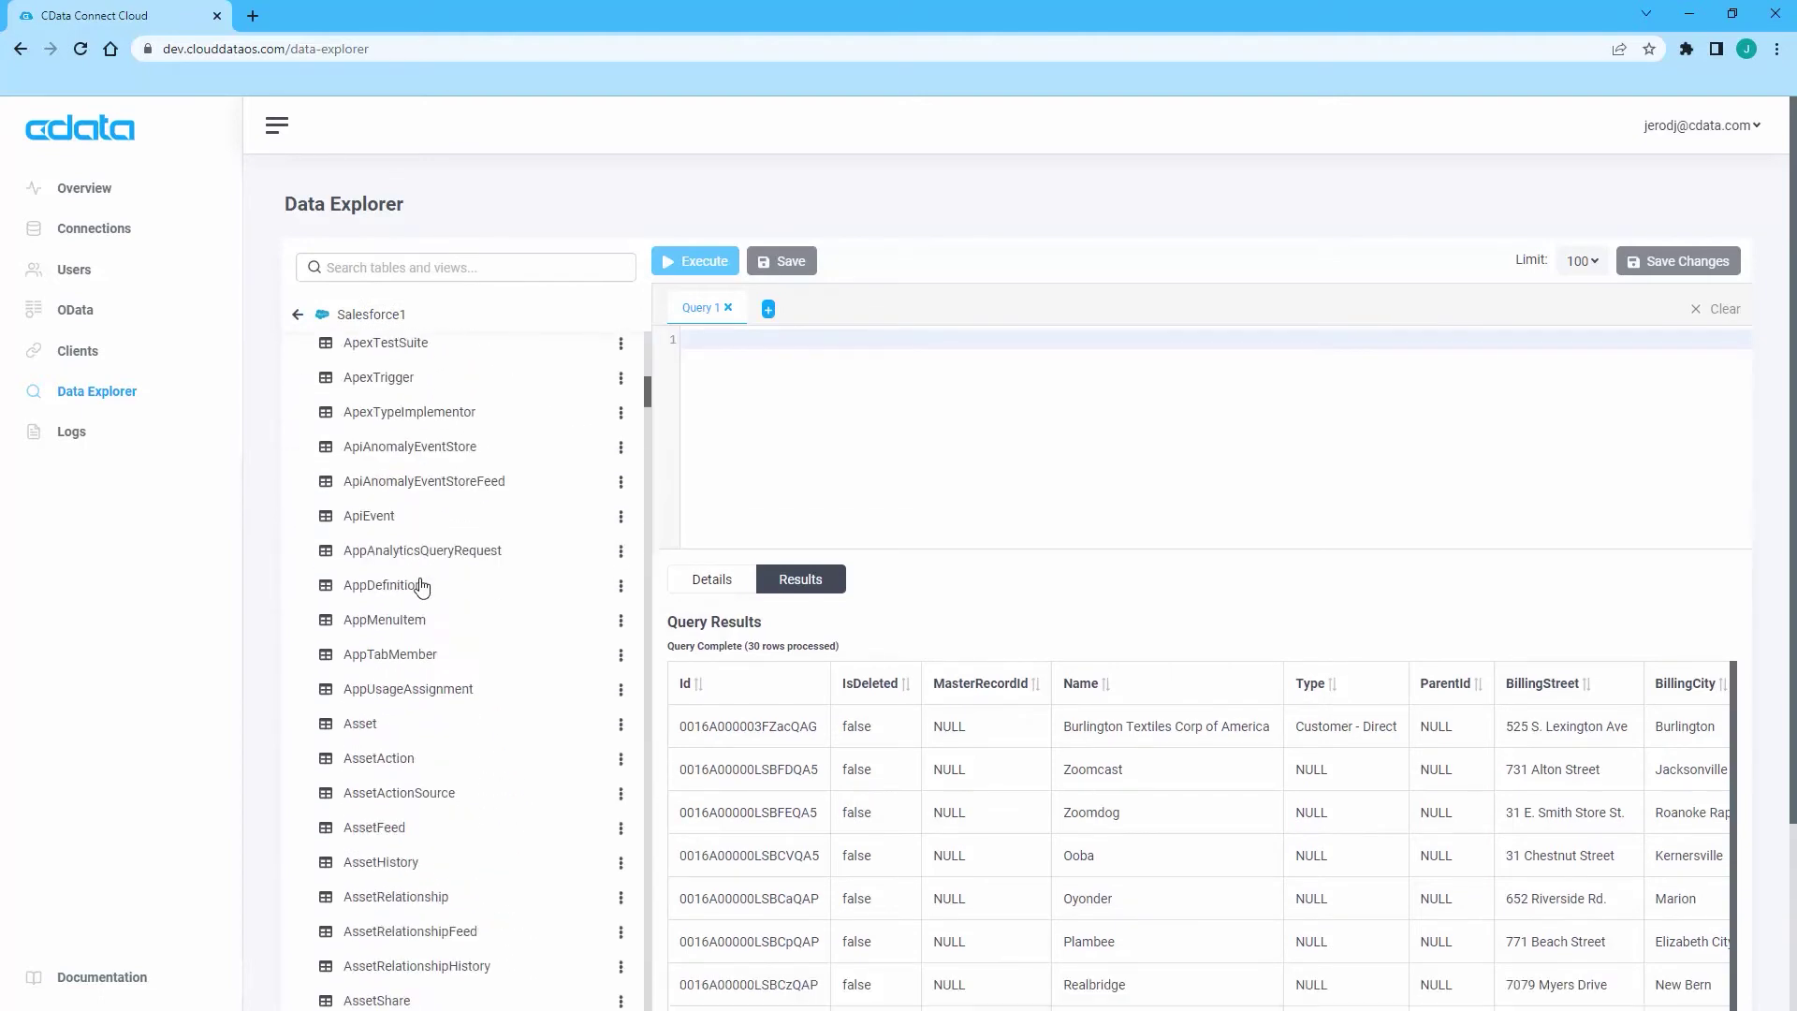
{"action": "left_click", "coordinate": [421, 267]}
{"action": "type", "text": "Opp"}
{"action": "left_click_drag", "start_coordinate": [377, 384], "coordinate": [777, 375]}
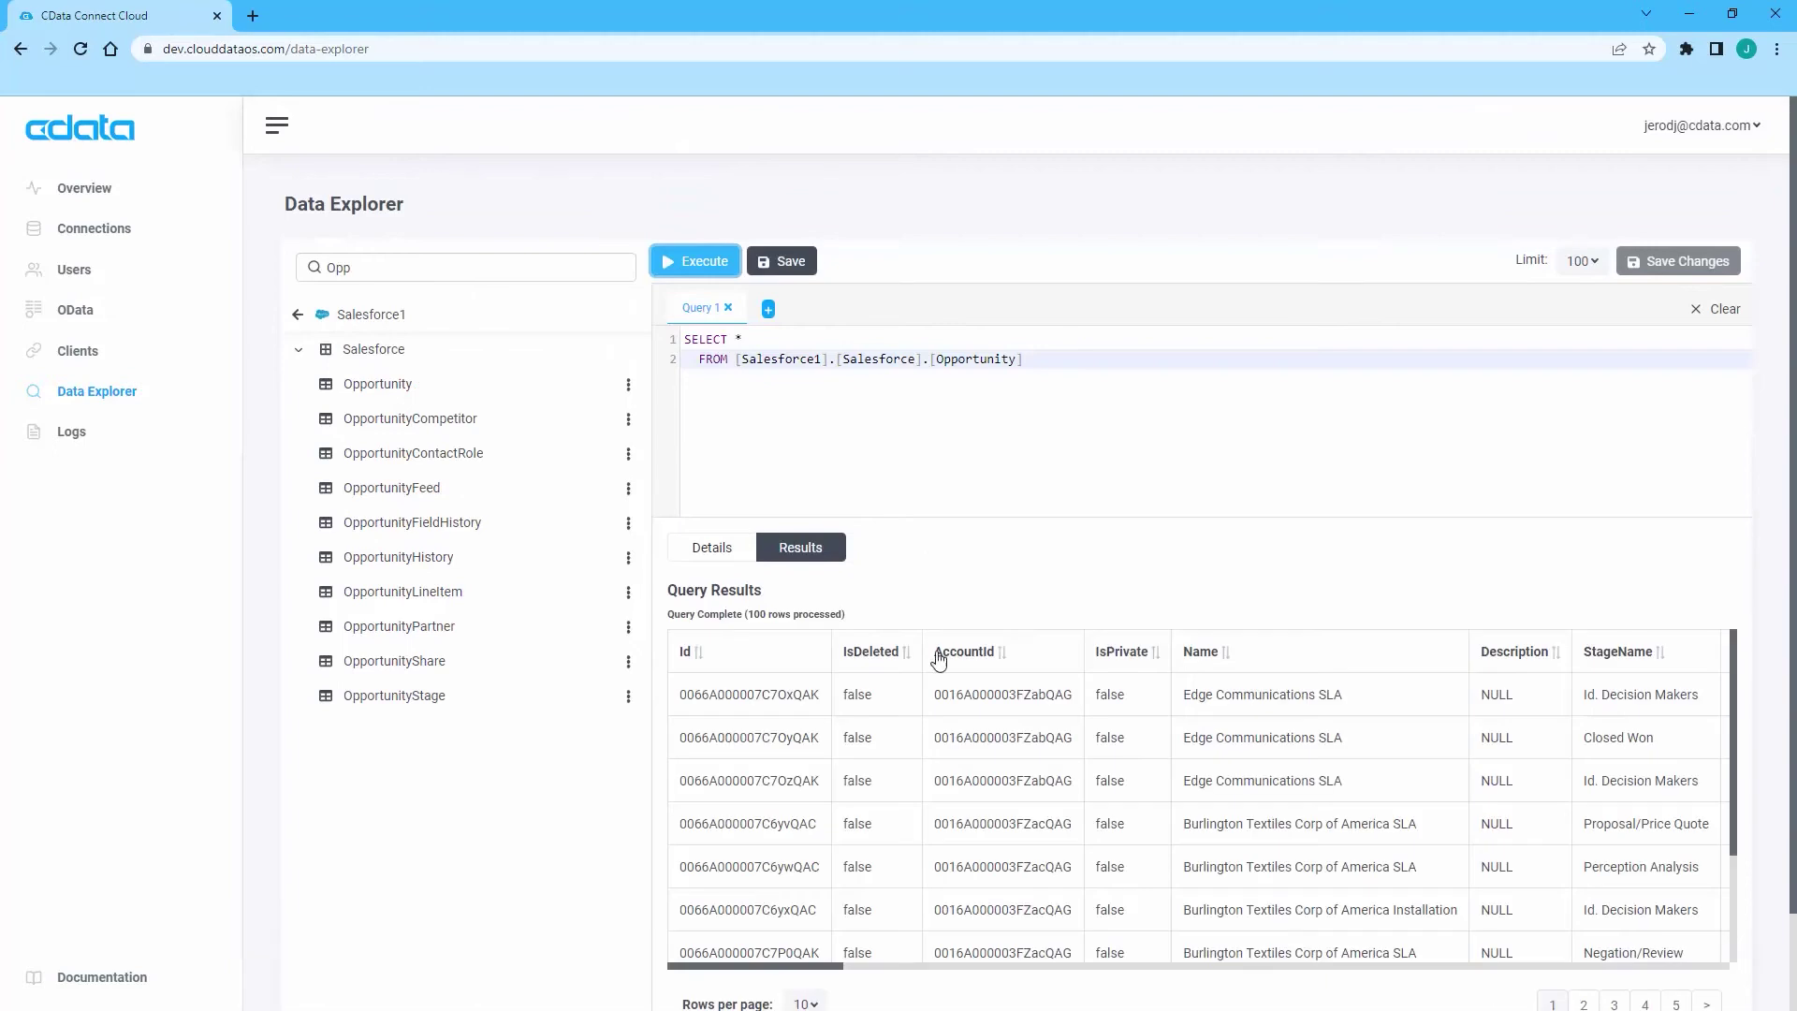
{"action": "scroll", "coordinate": [935, 649], "scroll_direction": "right", "scroll_amount": 5}
{"action": "type", "text": "WHERE StageName = 'Closed Won'"}
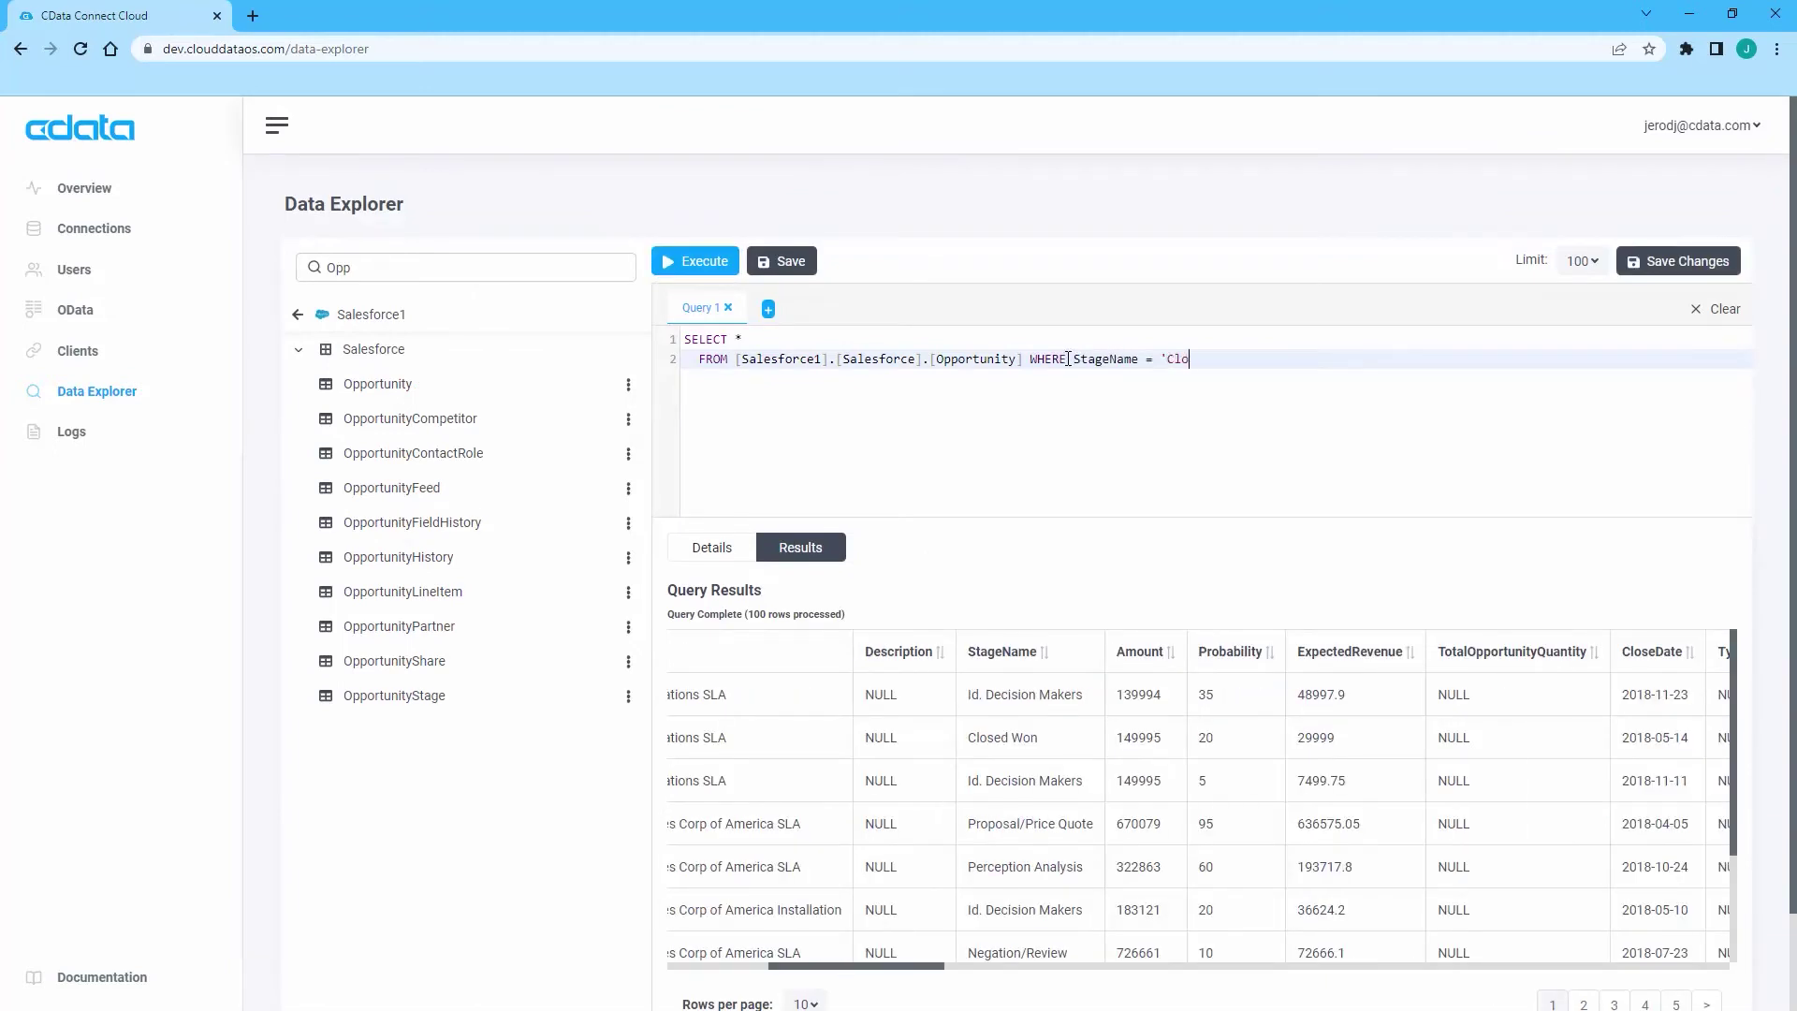
Step: Save the query as 'Closed Won Opportunity'
{"action": "left_click", "coordinate": [805, 261]}
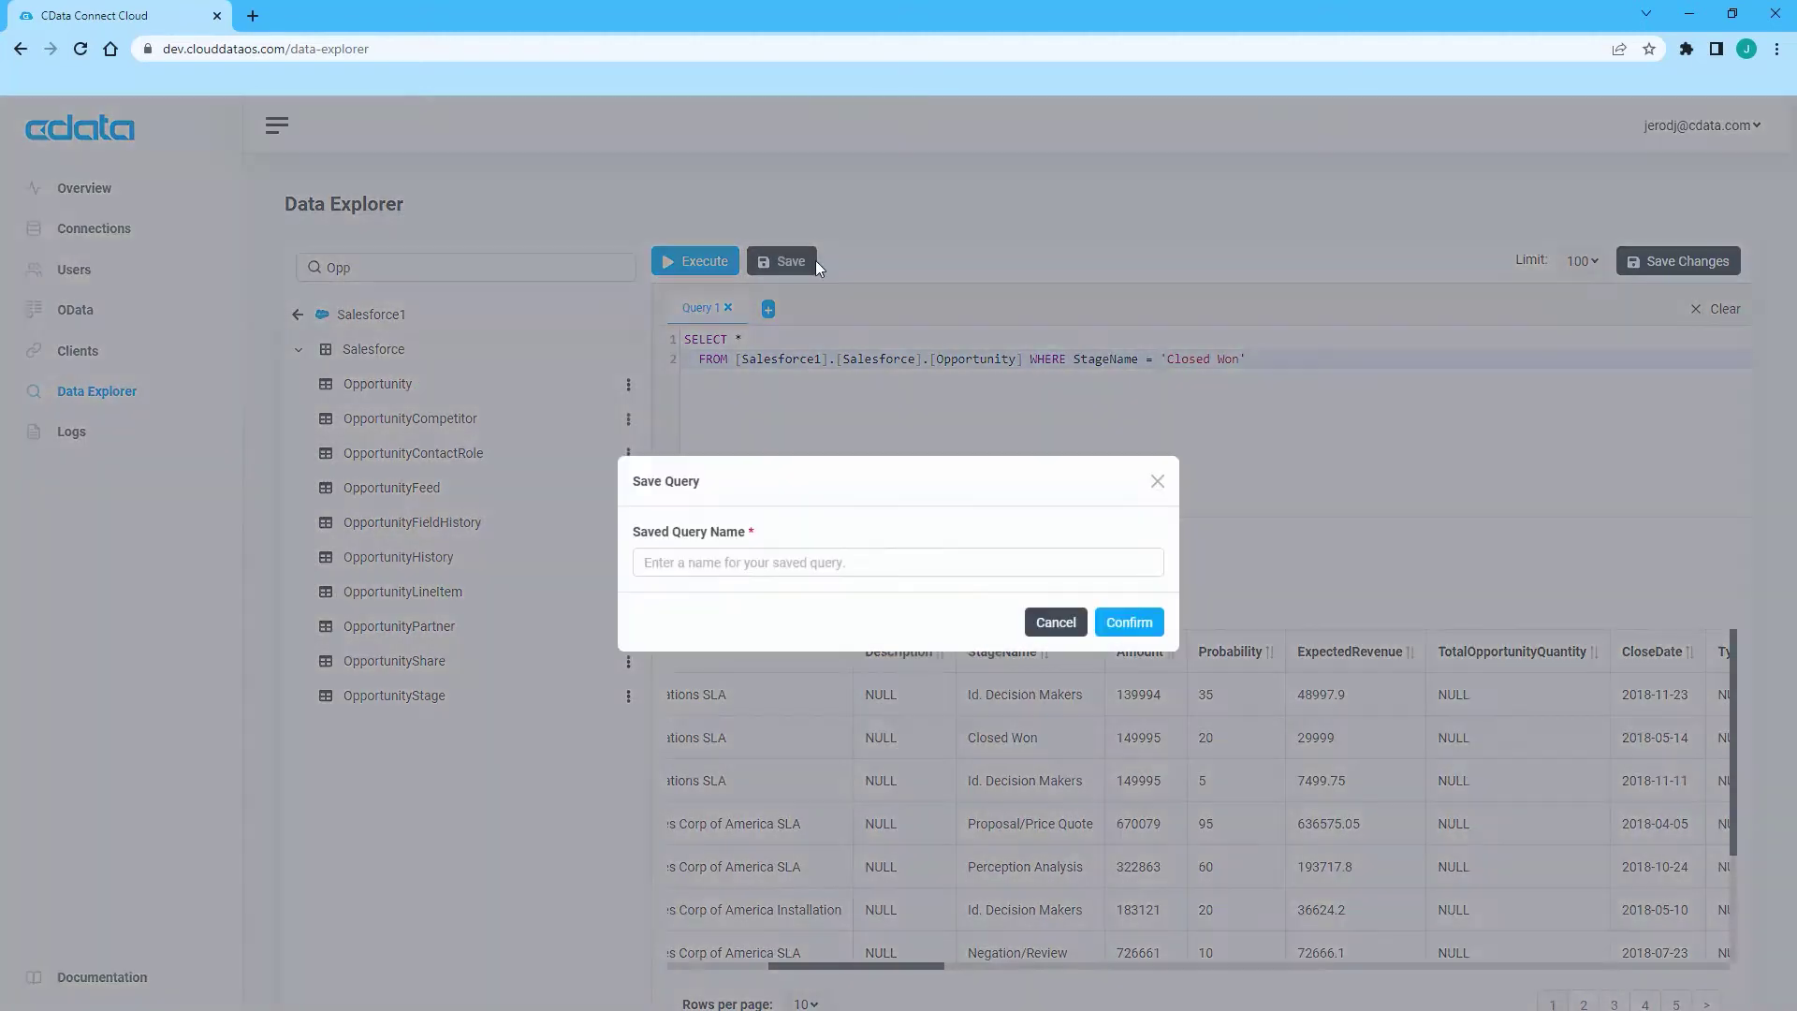
{"action": "left_click", "coordinate": [762, 558]}
{"action": "type", "text": "Closed Won Opportunity"}
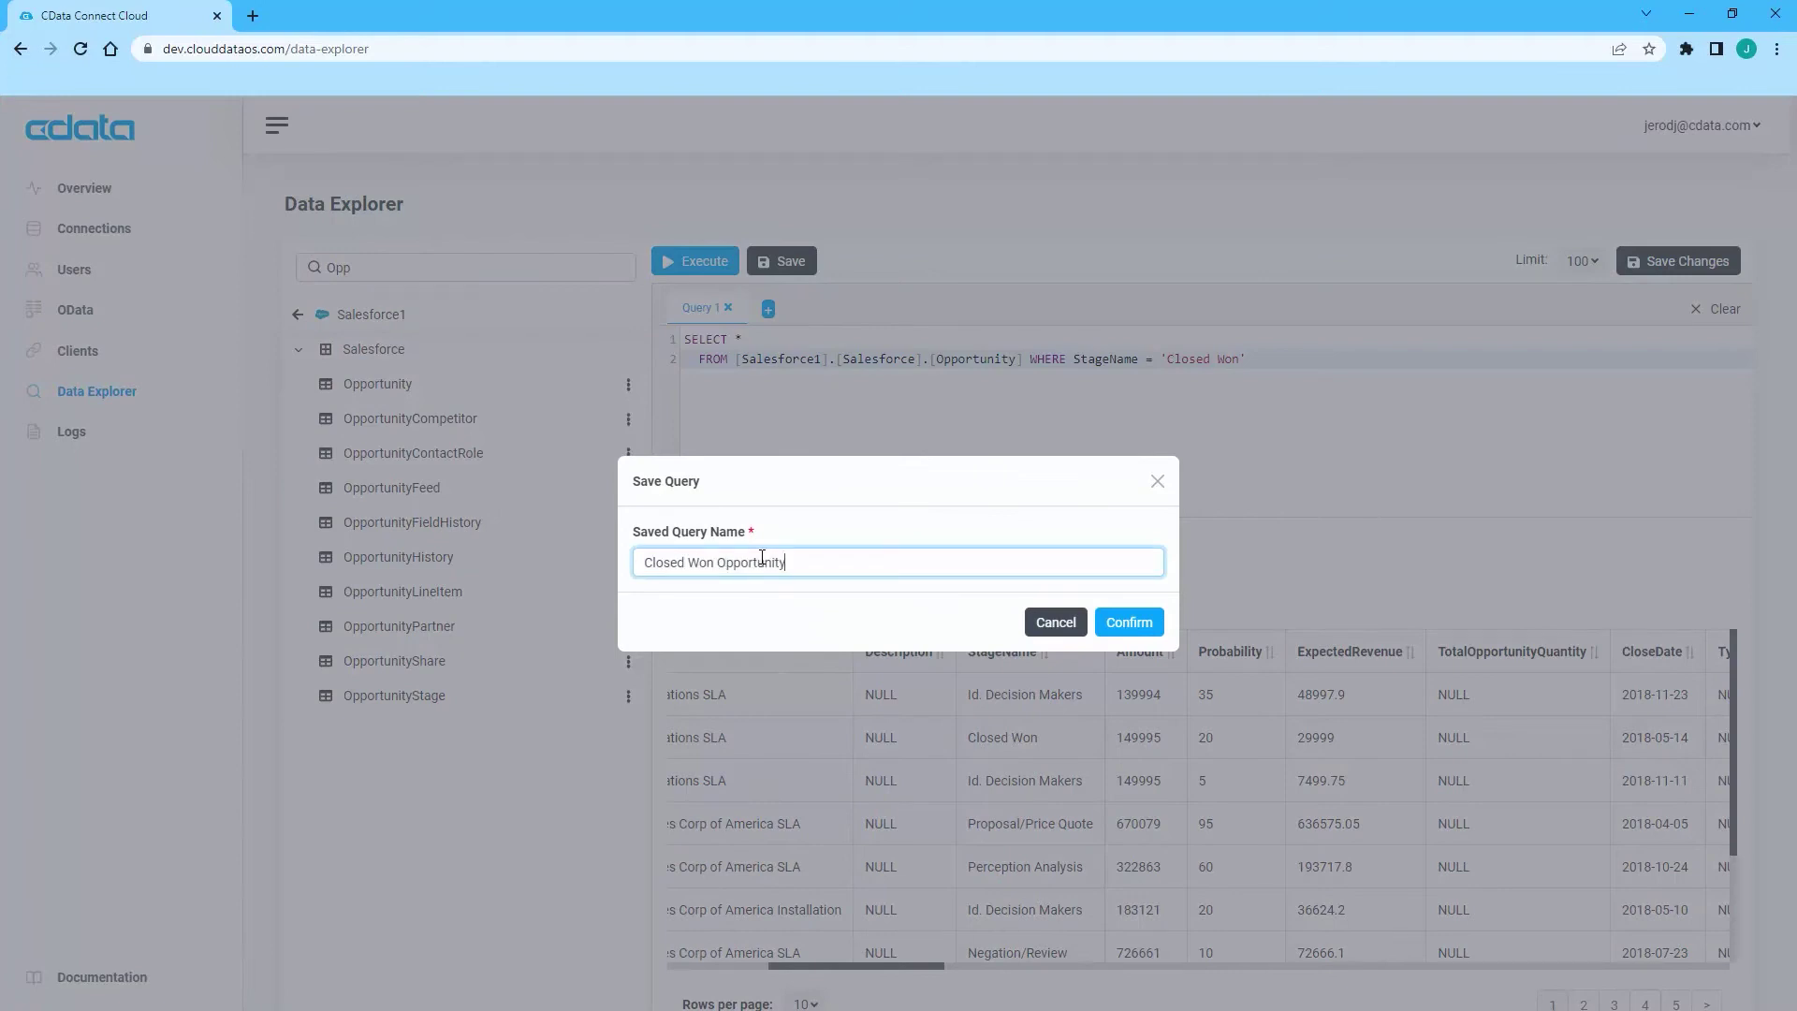
{"action": "left_click", "coordinate": [1153, 621]}
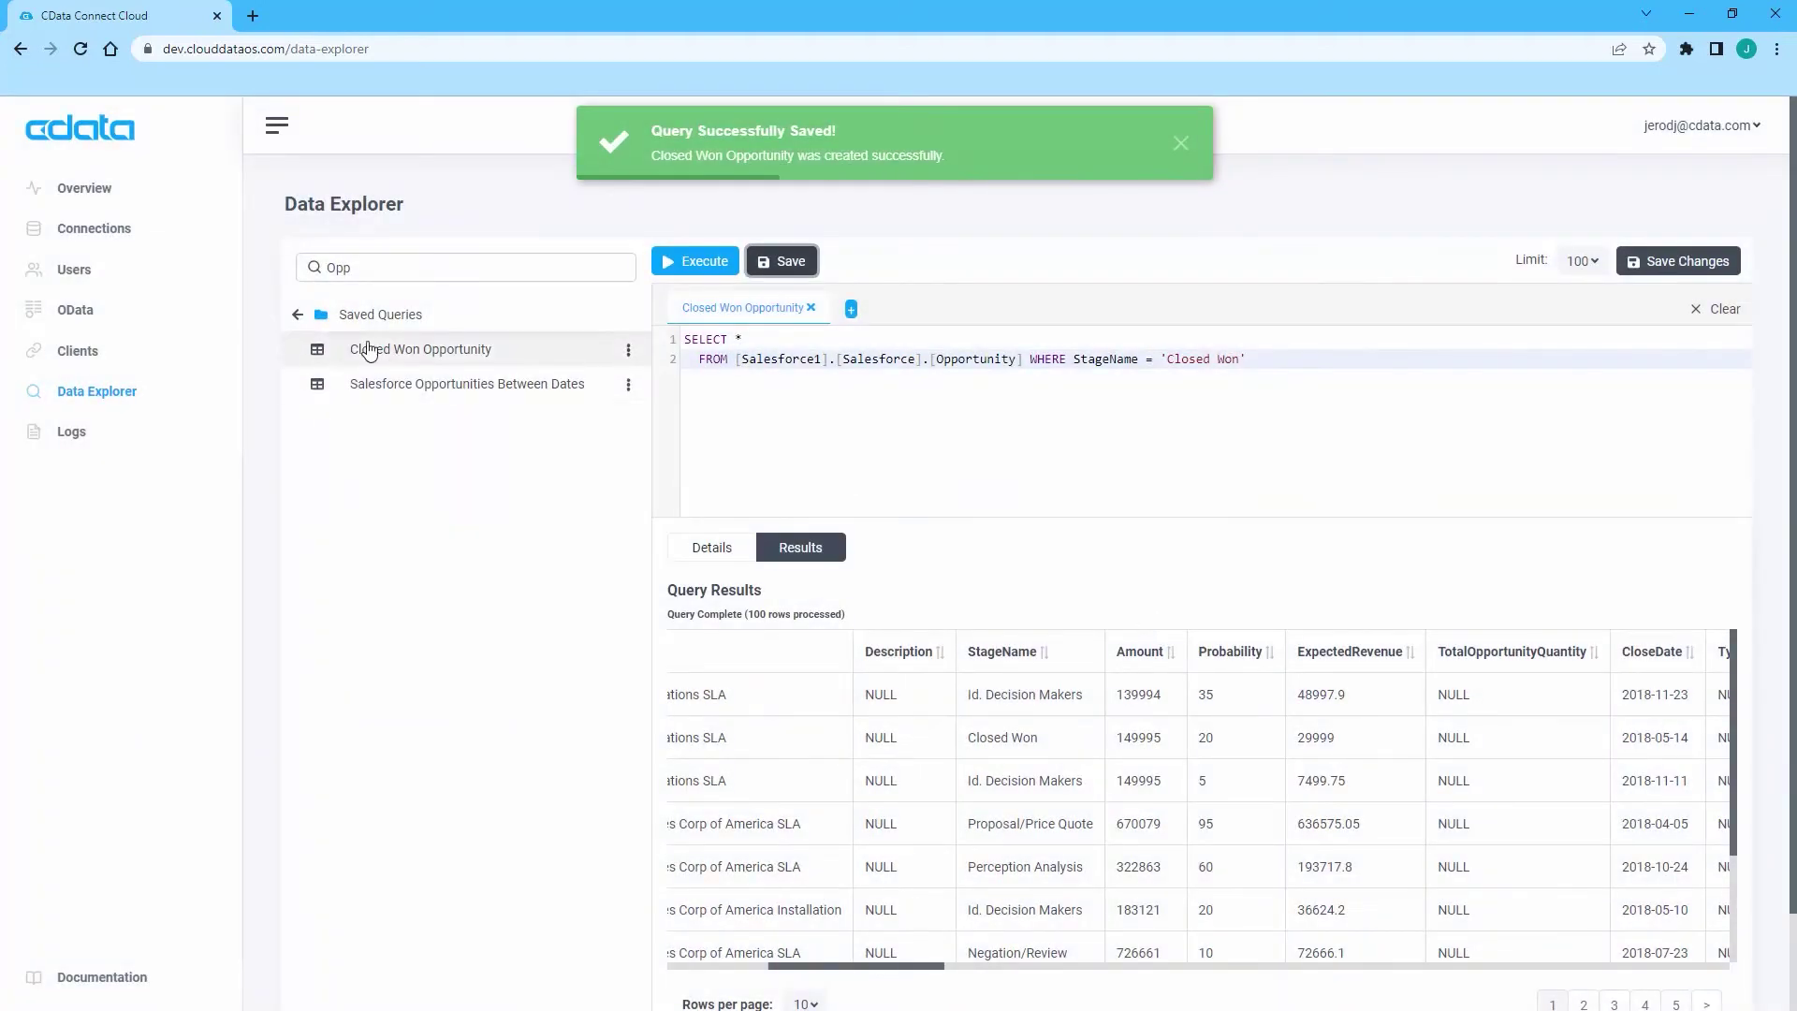
Step: Clear the editor, reload Closed Won Opportunity from Saved Queries, and execute it
{"action": "left_click", "coordinate": [1720, 309]}
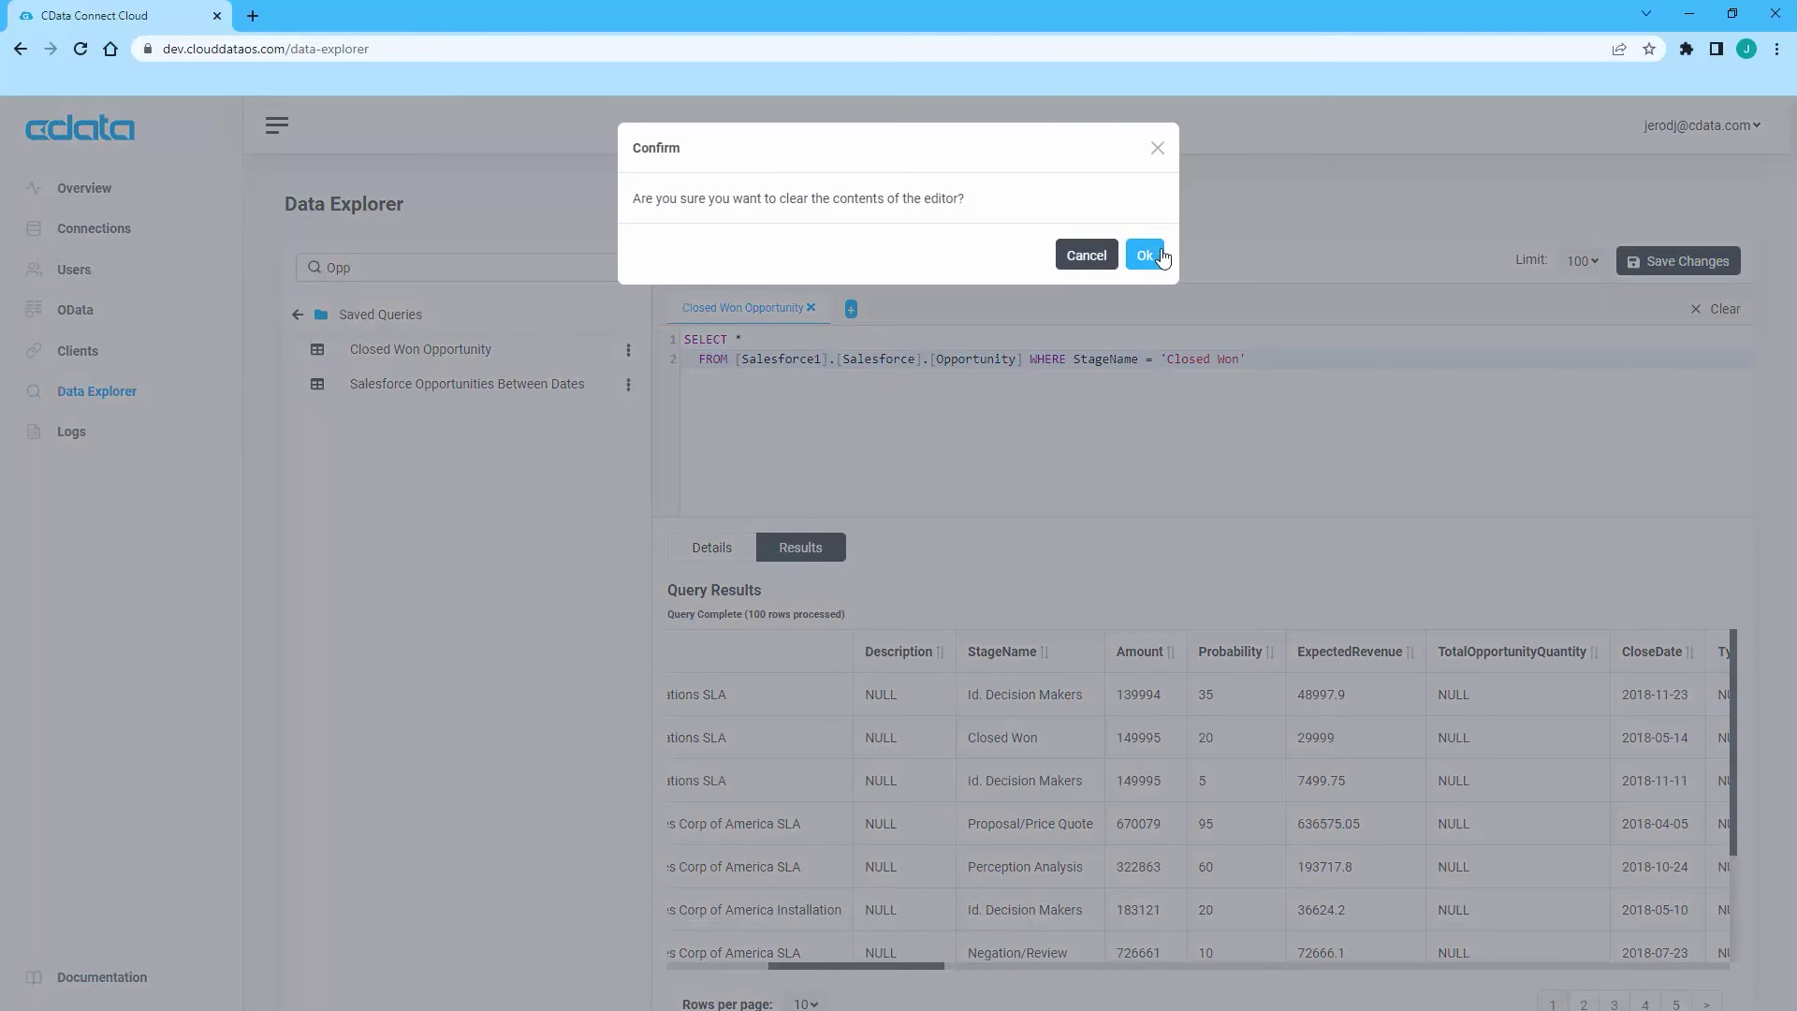
{"action": "left_click", "coordinate": [1150, 254]}
{"action": "double_click", "coordinate": [452, 361]}
{"action": "triple_click", "coordinate": [379, 361]}
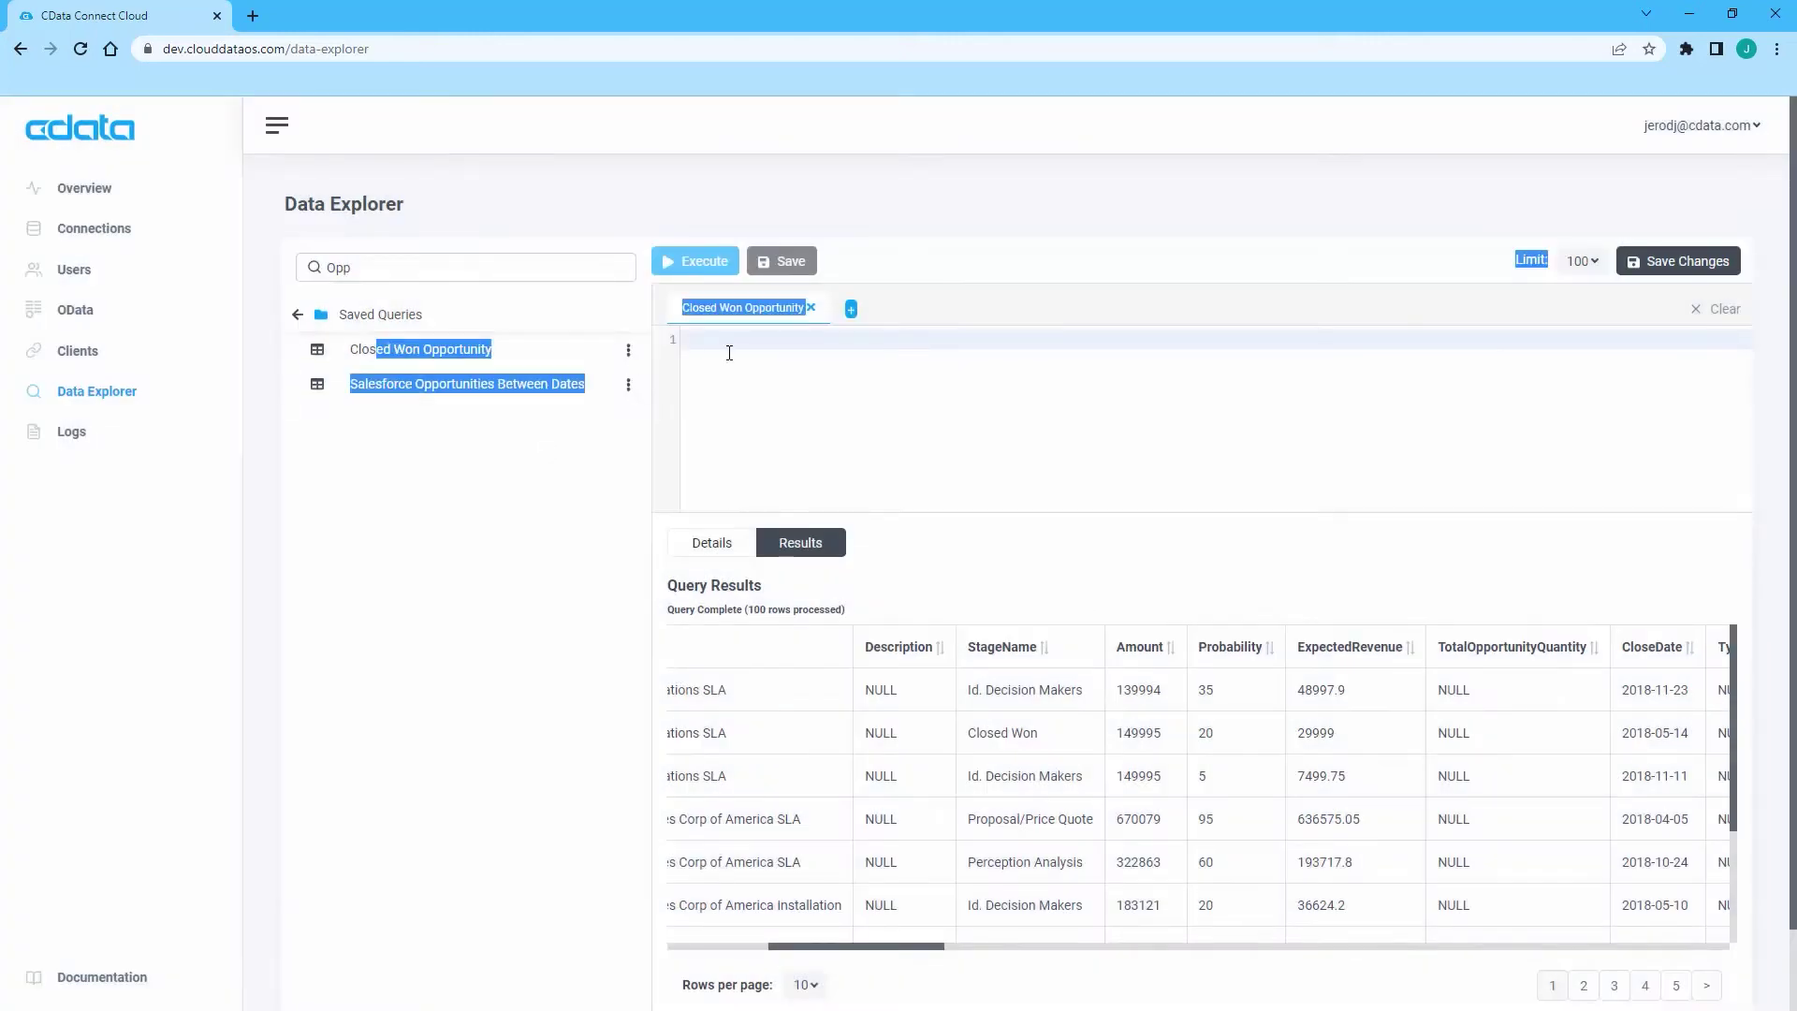
{"action": "left_click", "coordinate": [580, 363]}
{"action": "left_click", "coordinate": [628, 350]}
{"action": "left_click", "coordinate": [621, 385]}
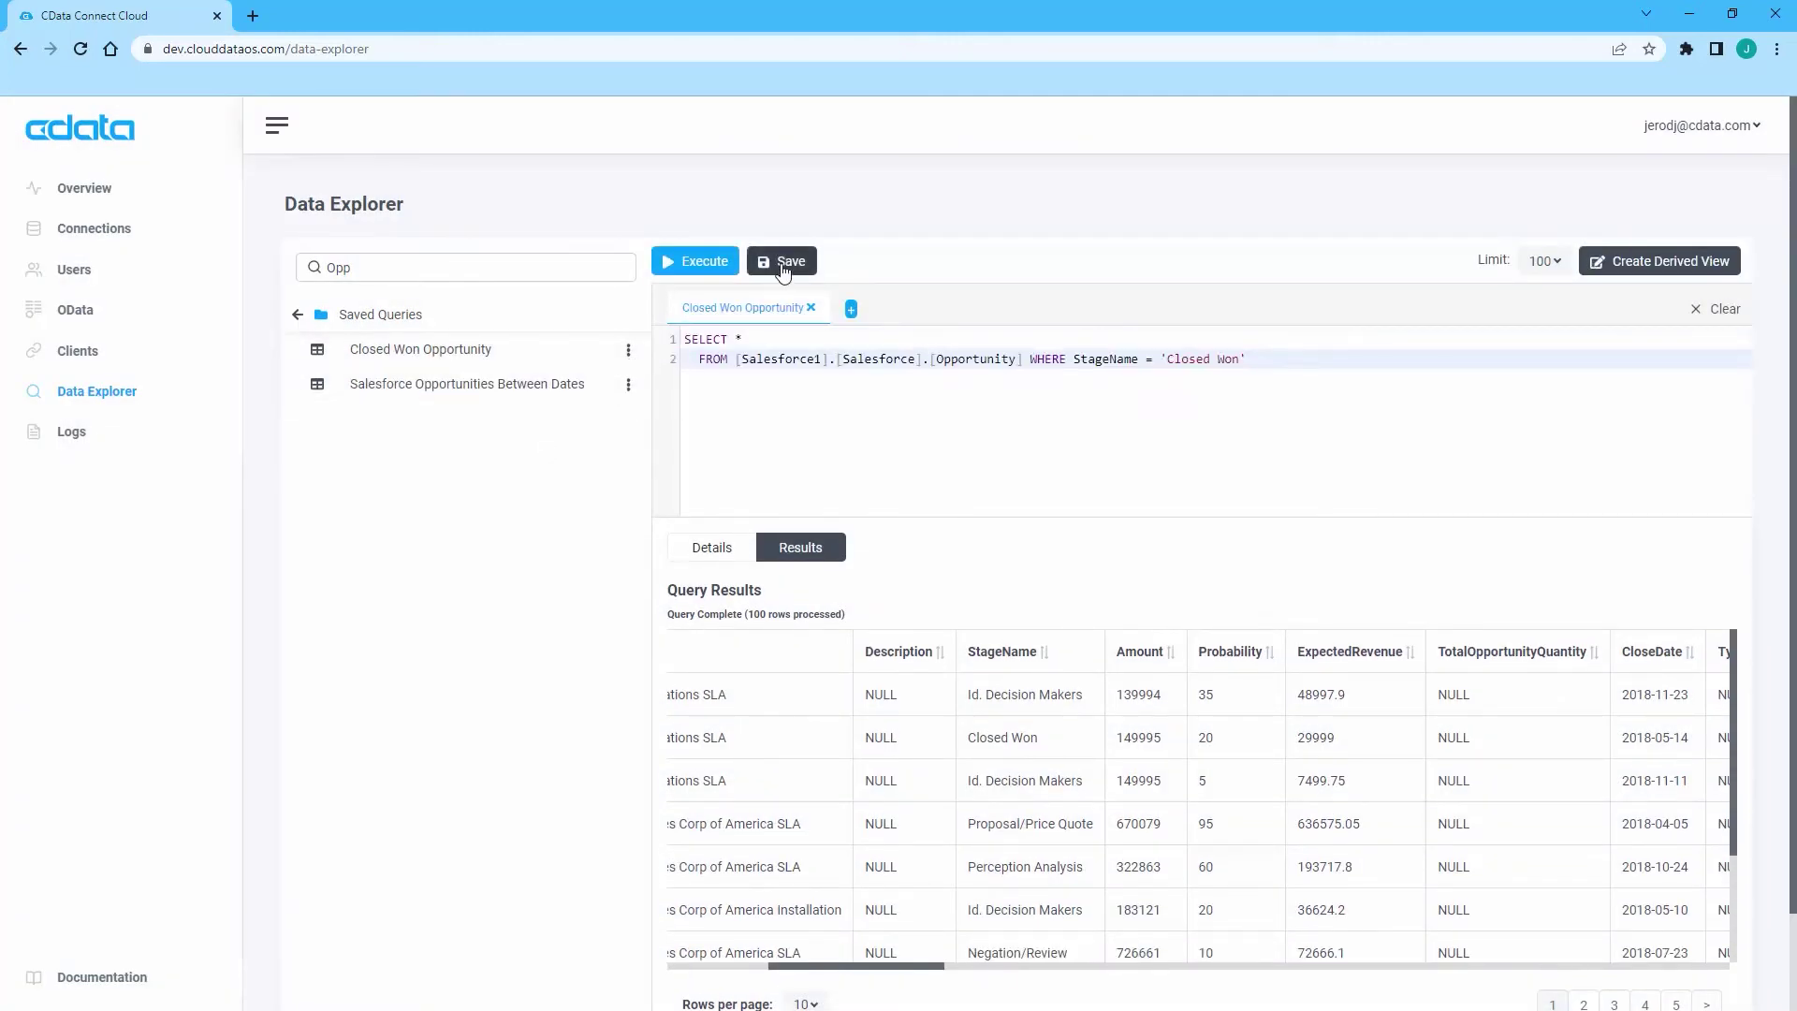
{"action": "left_click", "coordinate": [700, 262]}
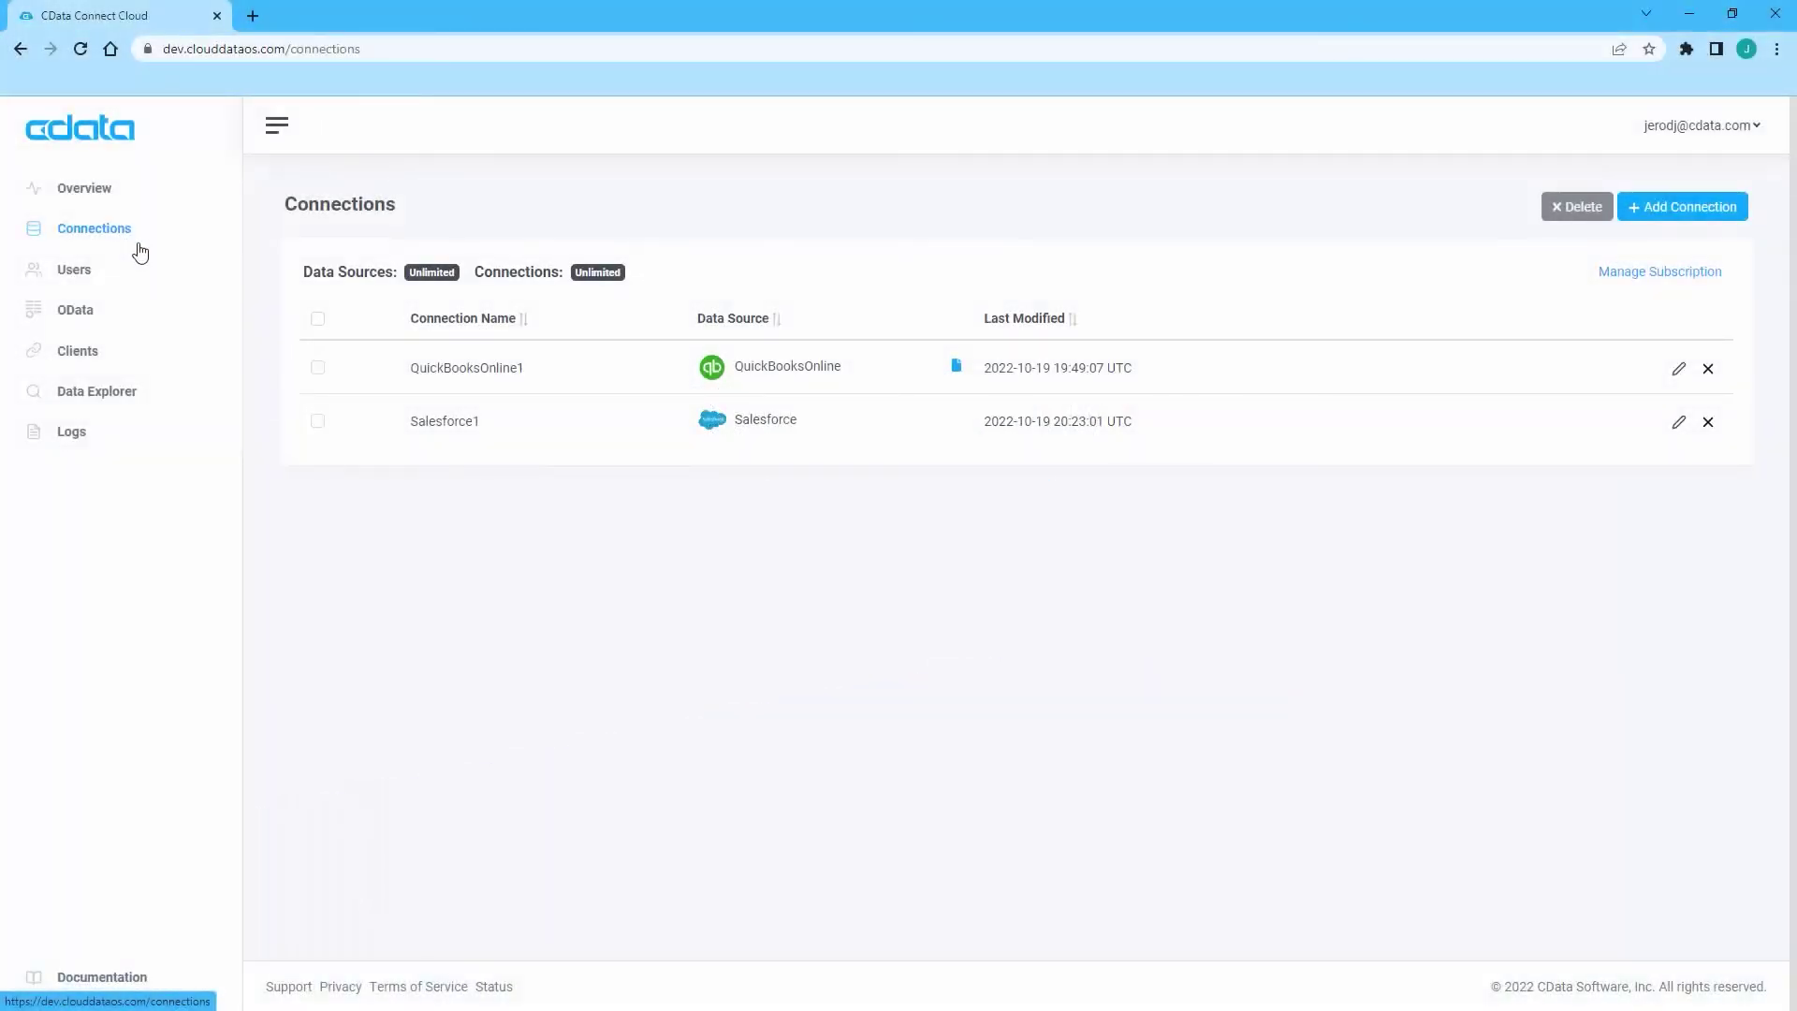
Step: Open the QuickBooksOnline1 connection's edit page
{"action": "left_click", "coordinate": [831, 368]}
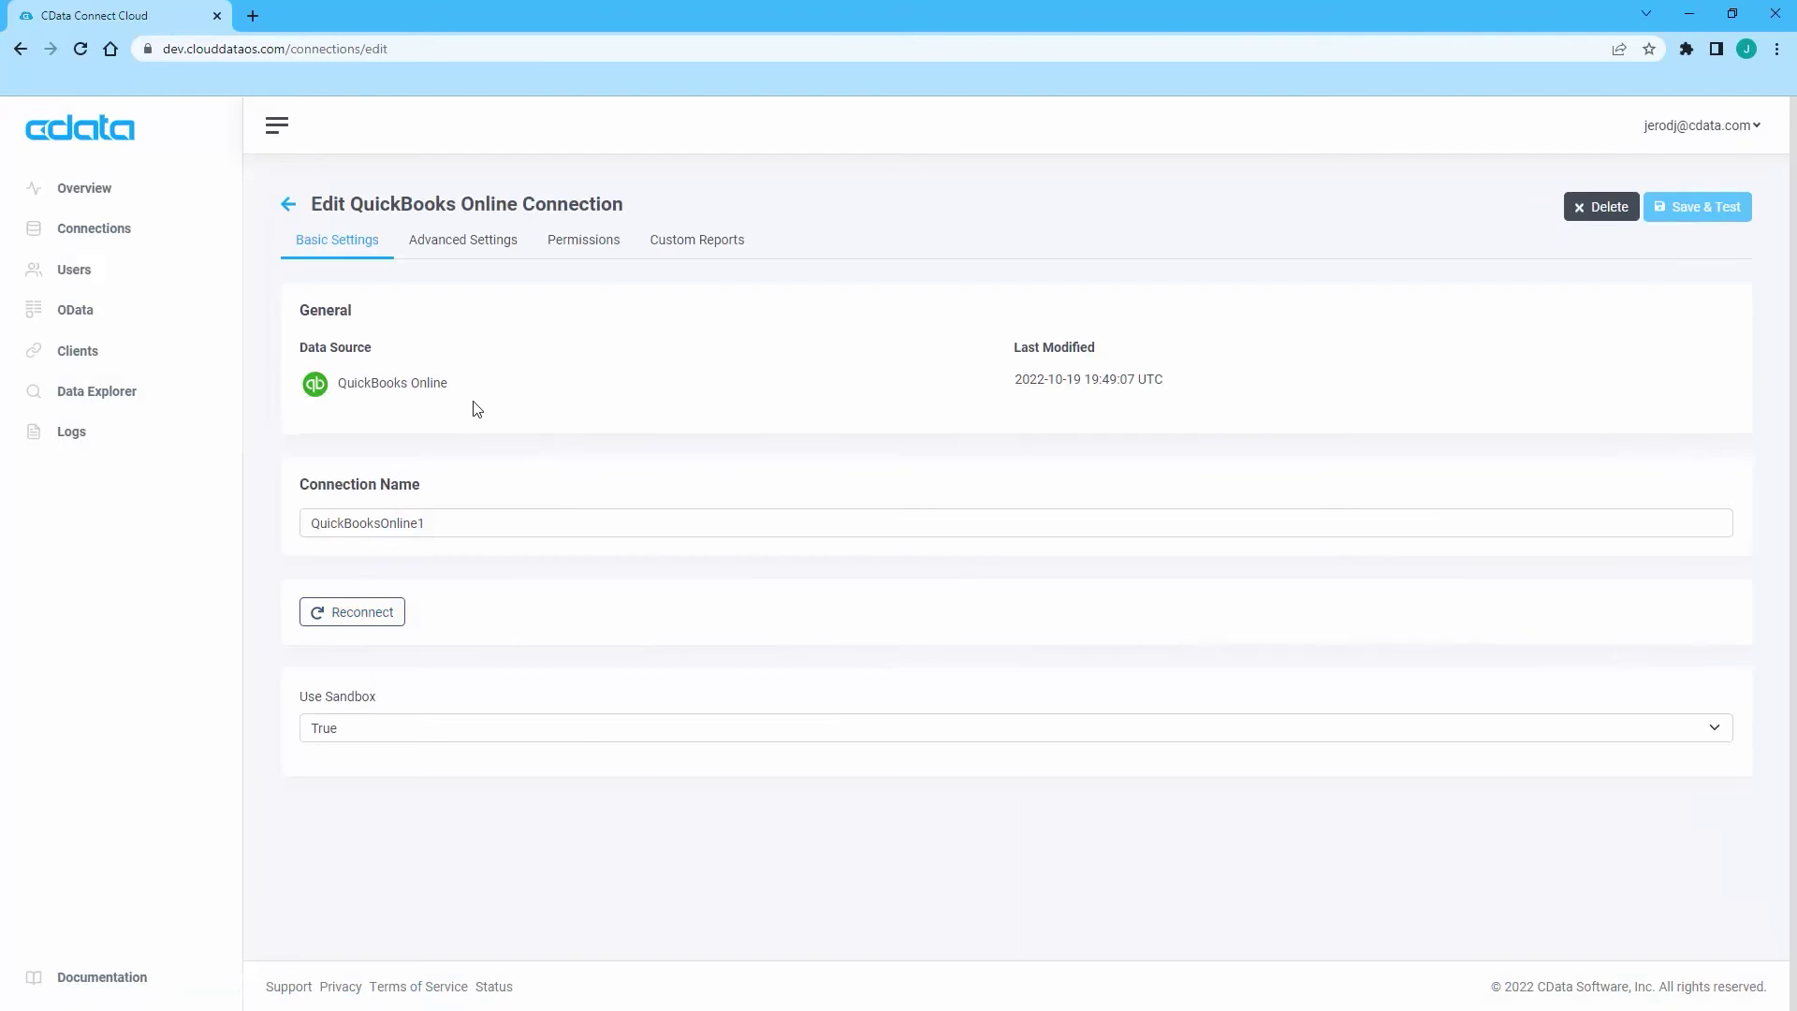
Step: Add an Account List custom report with Name and ReportName 'Account List Report', and save it
{"action": "left_click", "coordinate": [706, 249]}
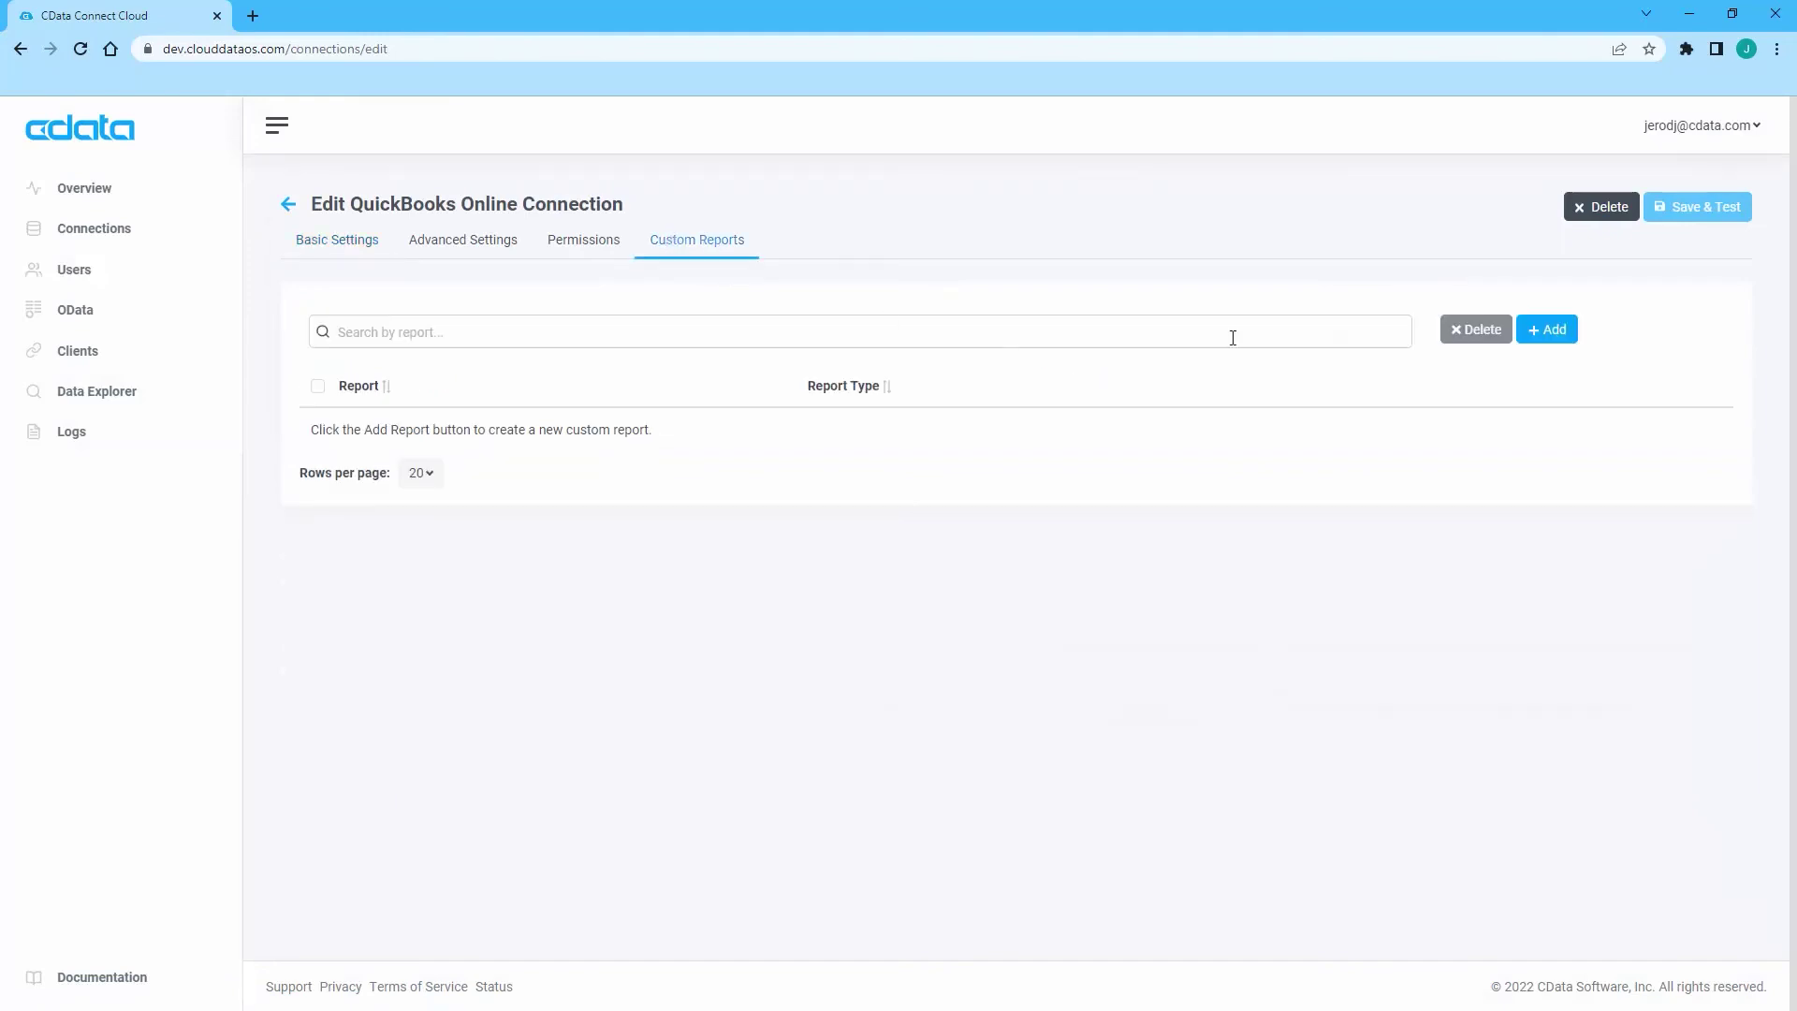
{"action": "left_click", "coordinate": [1545, 333]}
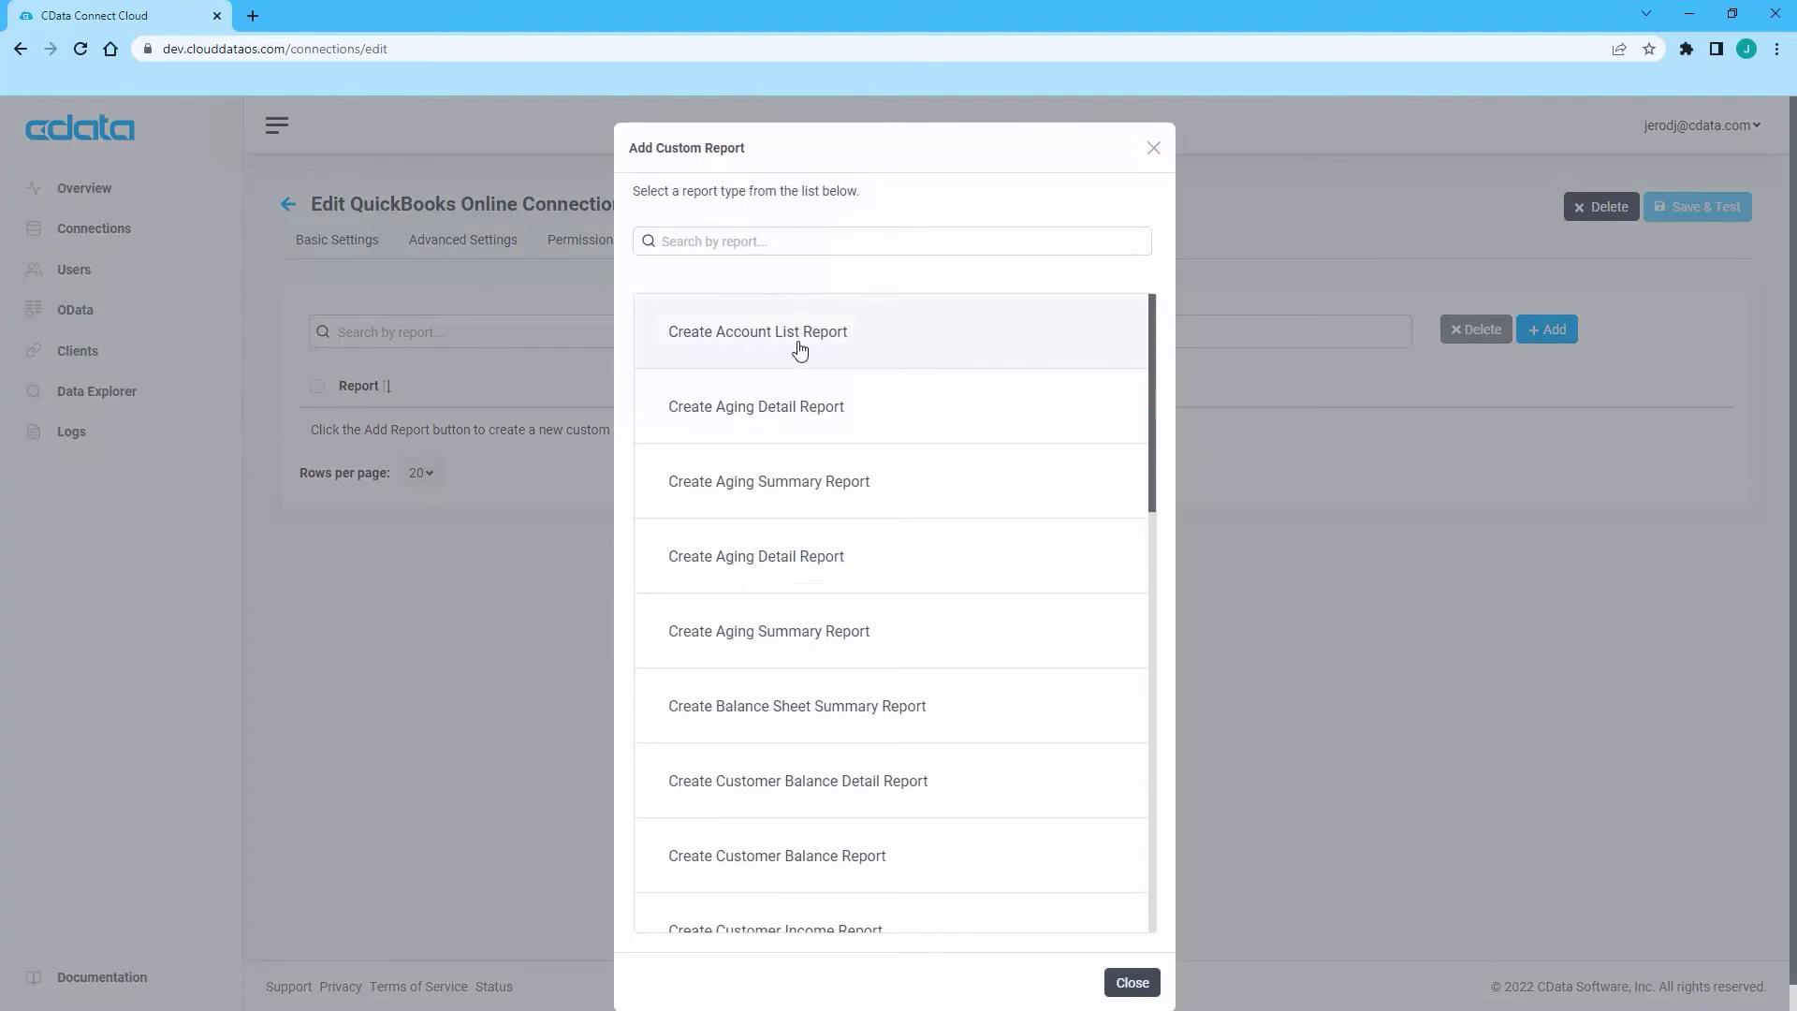
{"action": "left_click", "coordinate": [798, 350]}
{"action": "left_click", "coordinate": [586, 503]}
{"action": "type", "text": "Account List Report"}
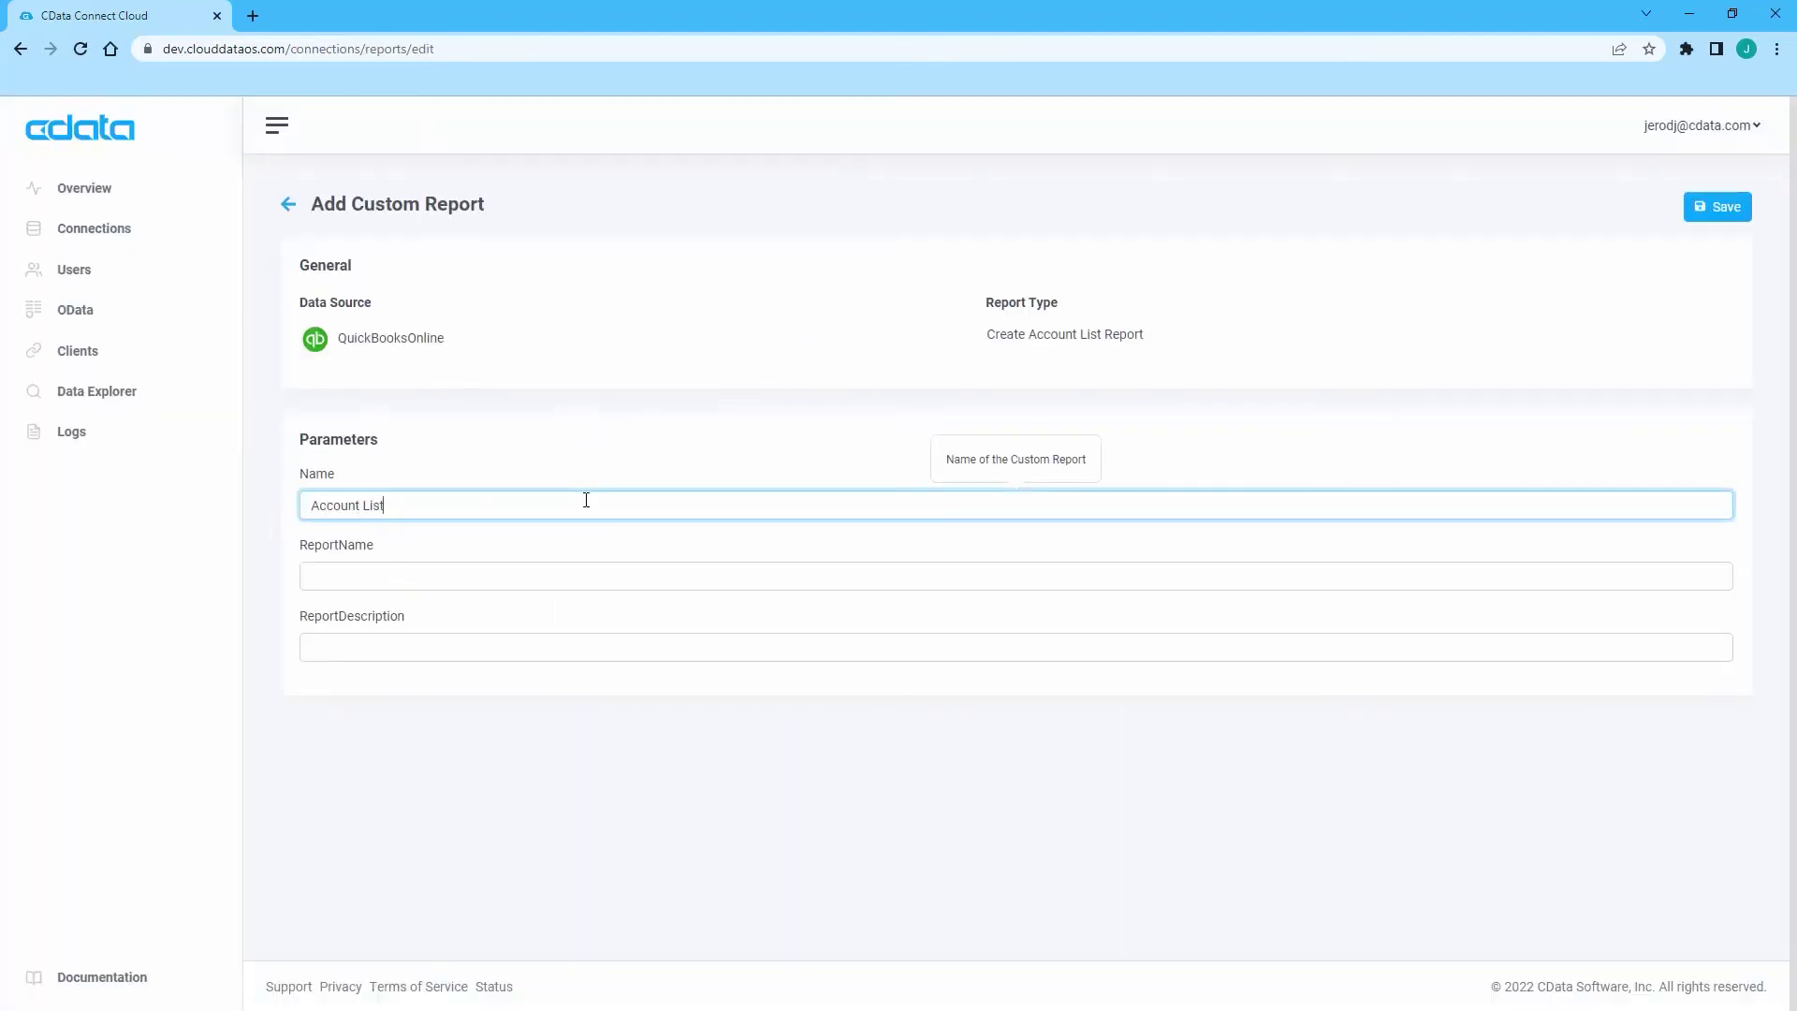
{"action": "key", "text": "Tab"}
{"action": "type", "text": "Account List Report"}
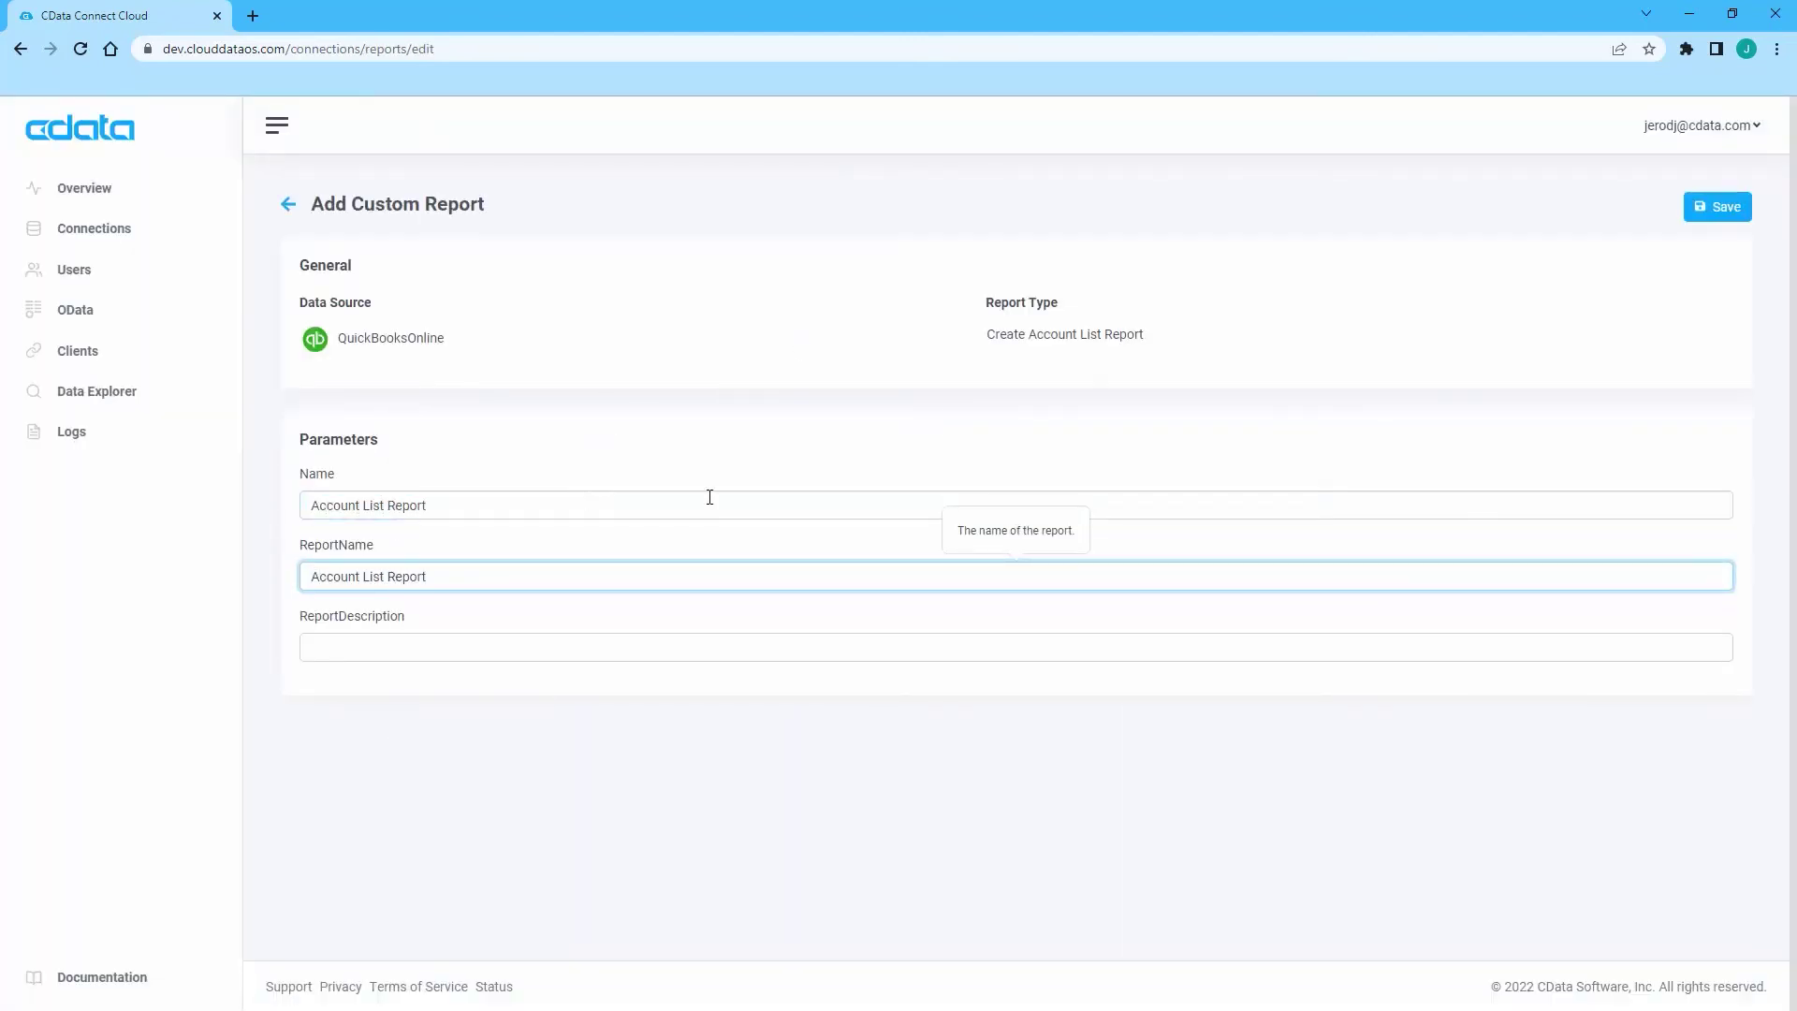
{"action": "left_click", "coordinate": [1718, 205]}
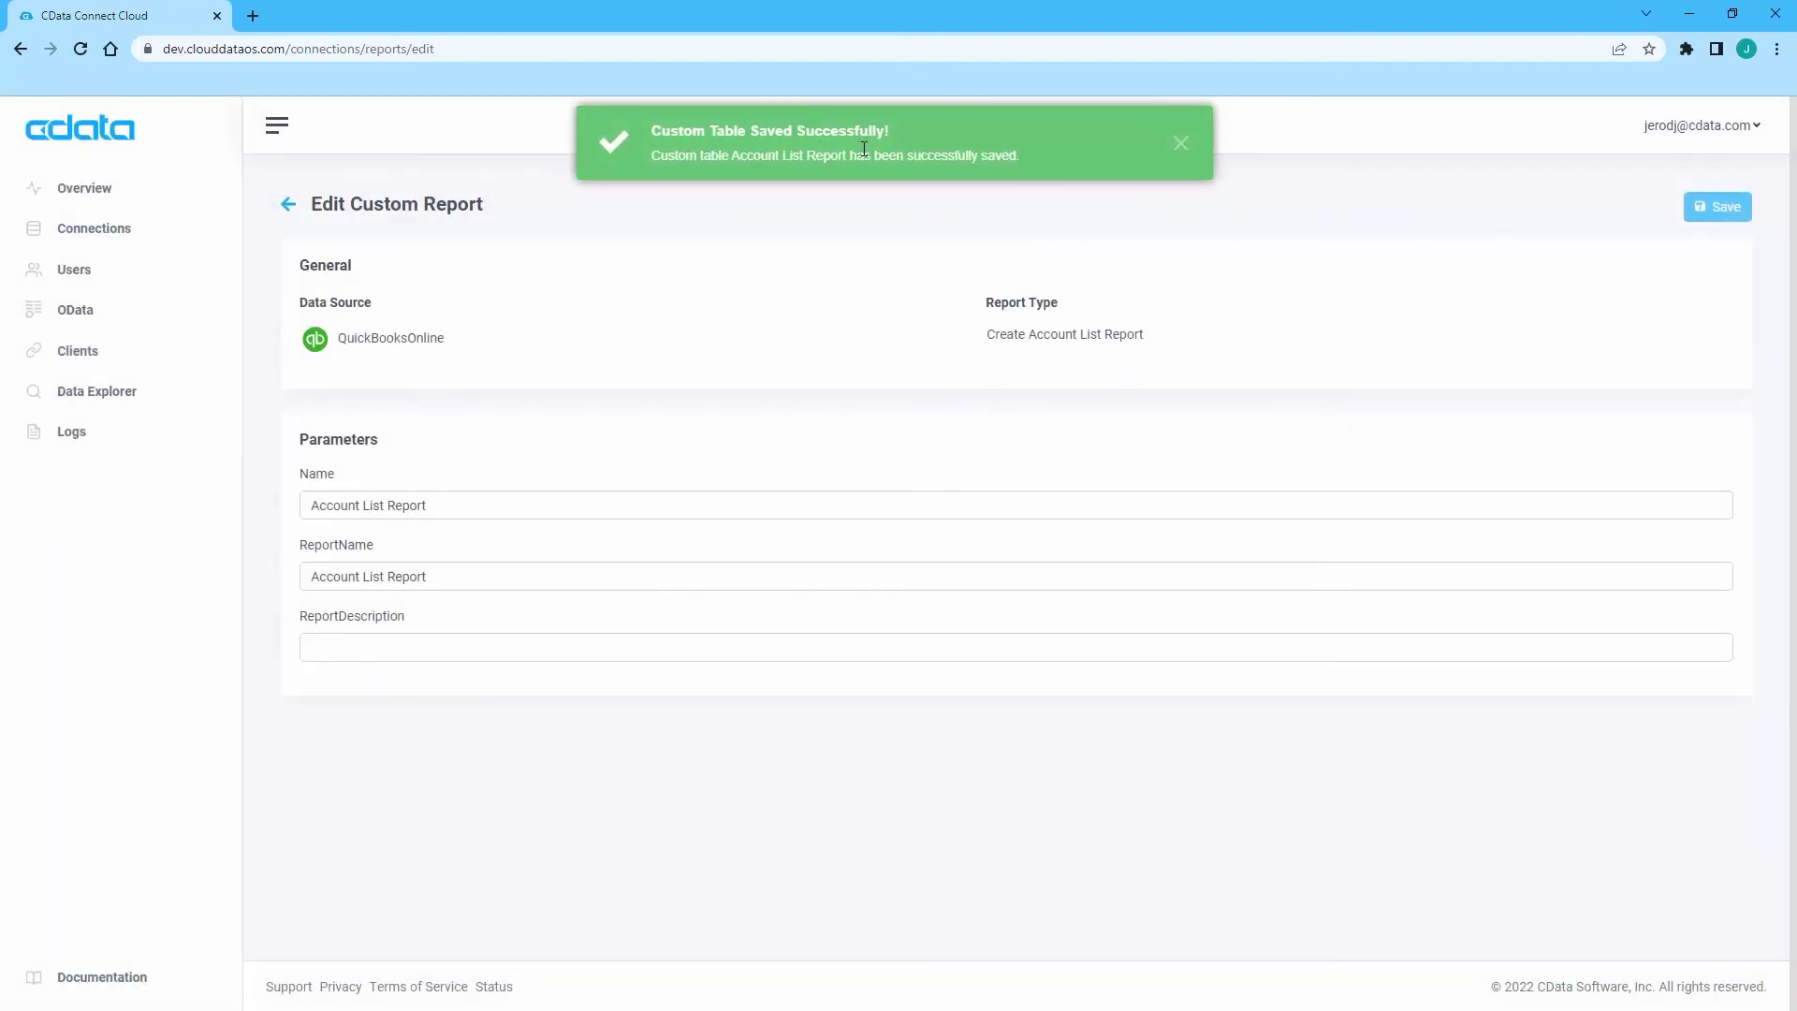
Step: Run a select-all query on QuickBooksOnline1's Account List Report, returning 89 rows
{"action": "left_click", "coordinate": [84, 400]}
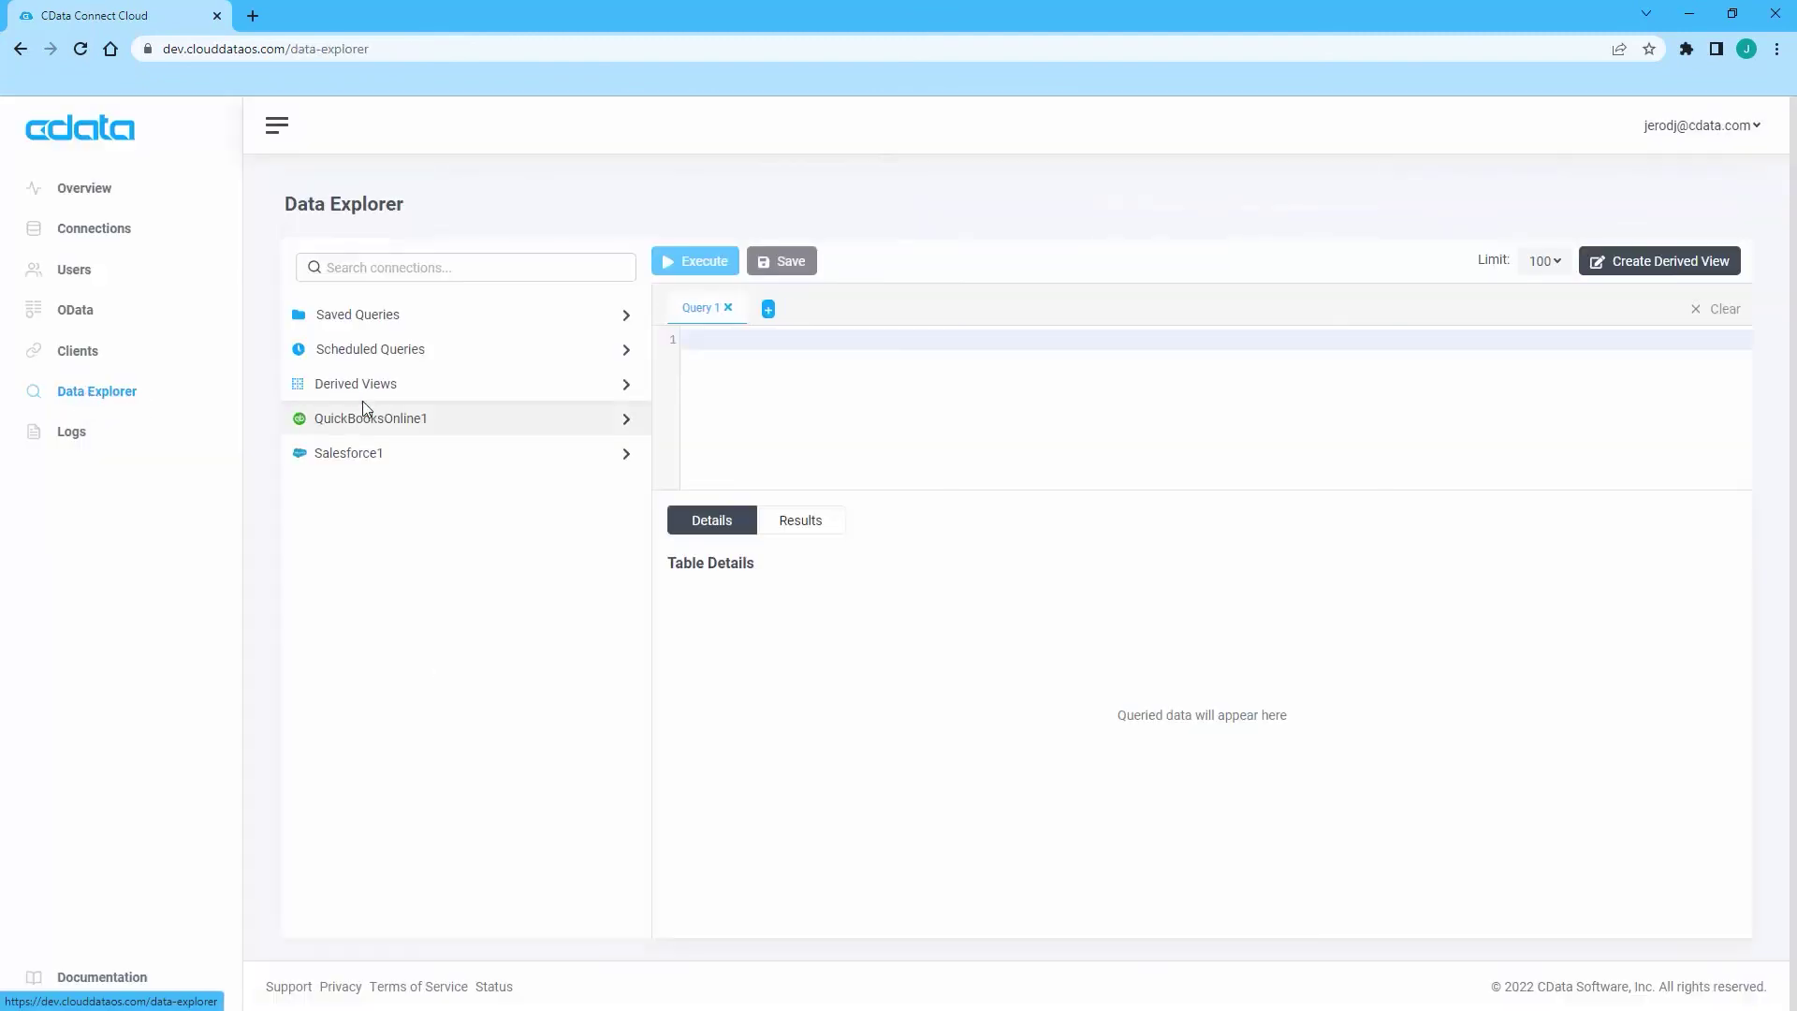
{"action": "left_click", "coordinate": [628, 421]}
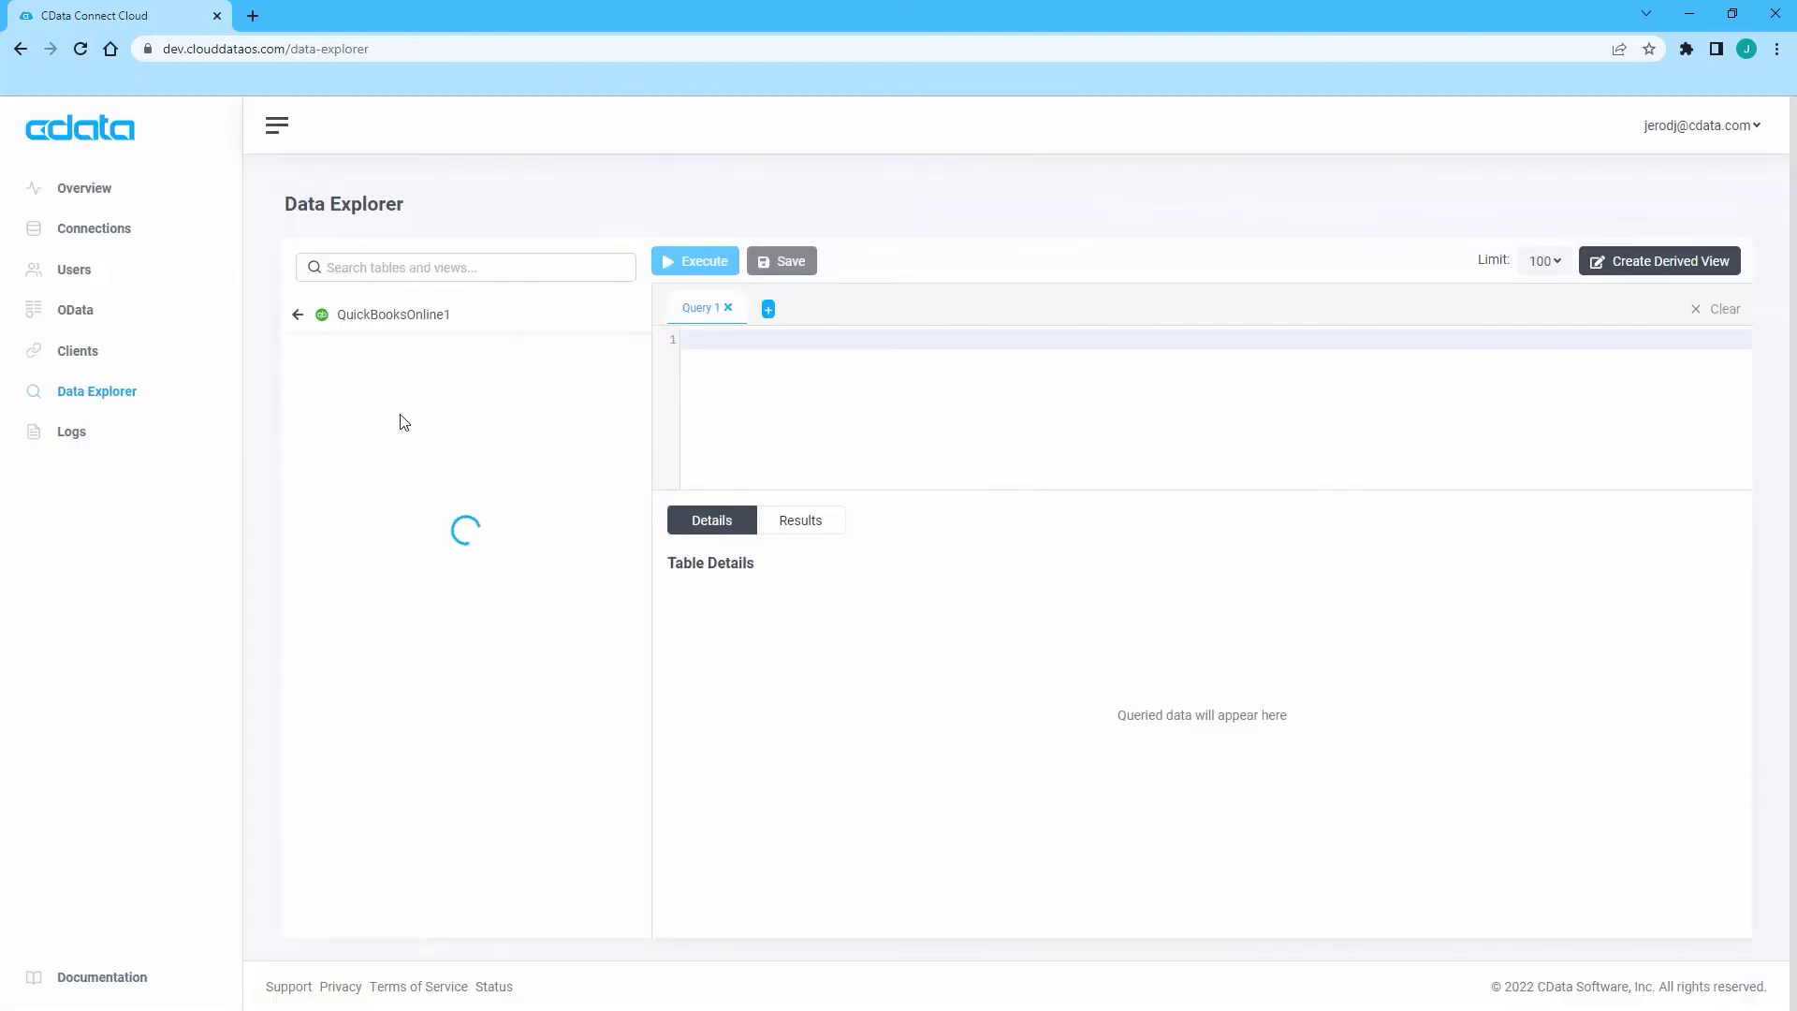
{"action": "left_click_drag", "start_coordinate": [413, 388], "coordinate": [762, 394]}
{"action": "left_click", "coordinate": [704, 264]}
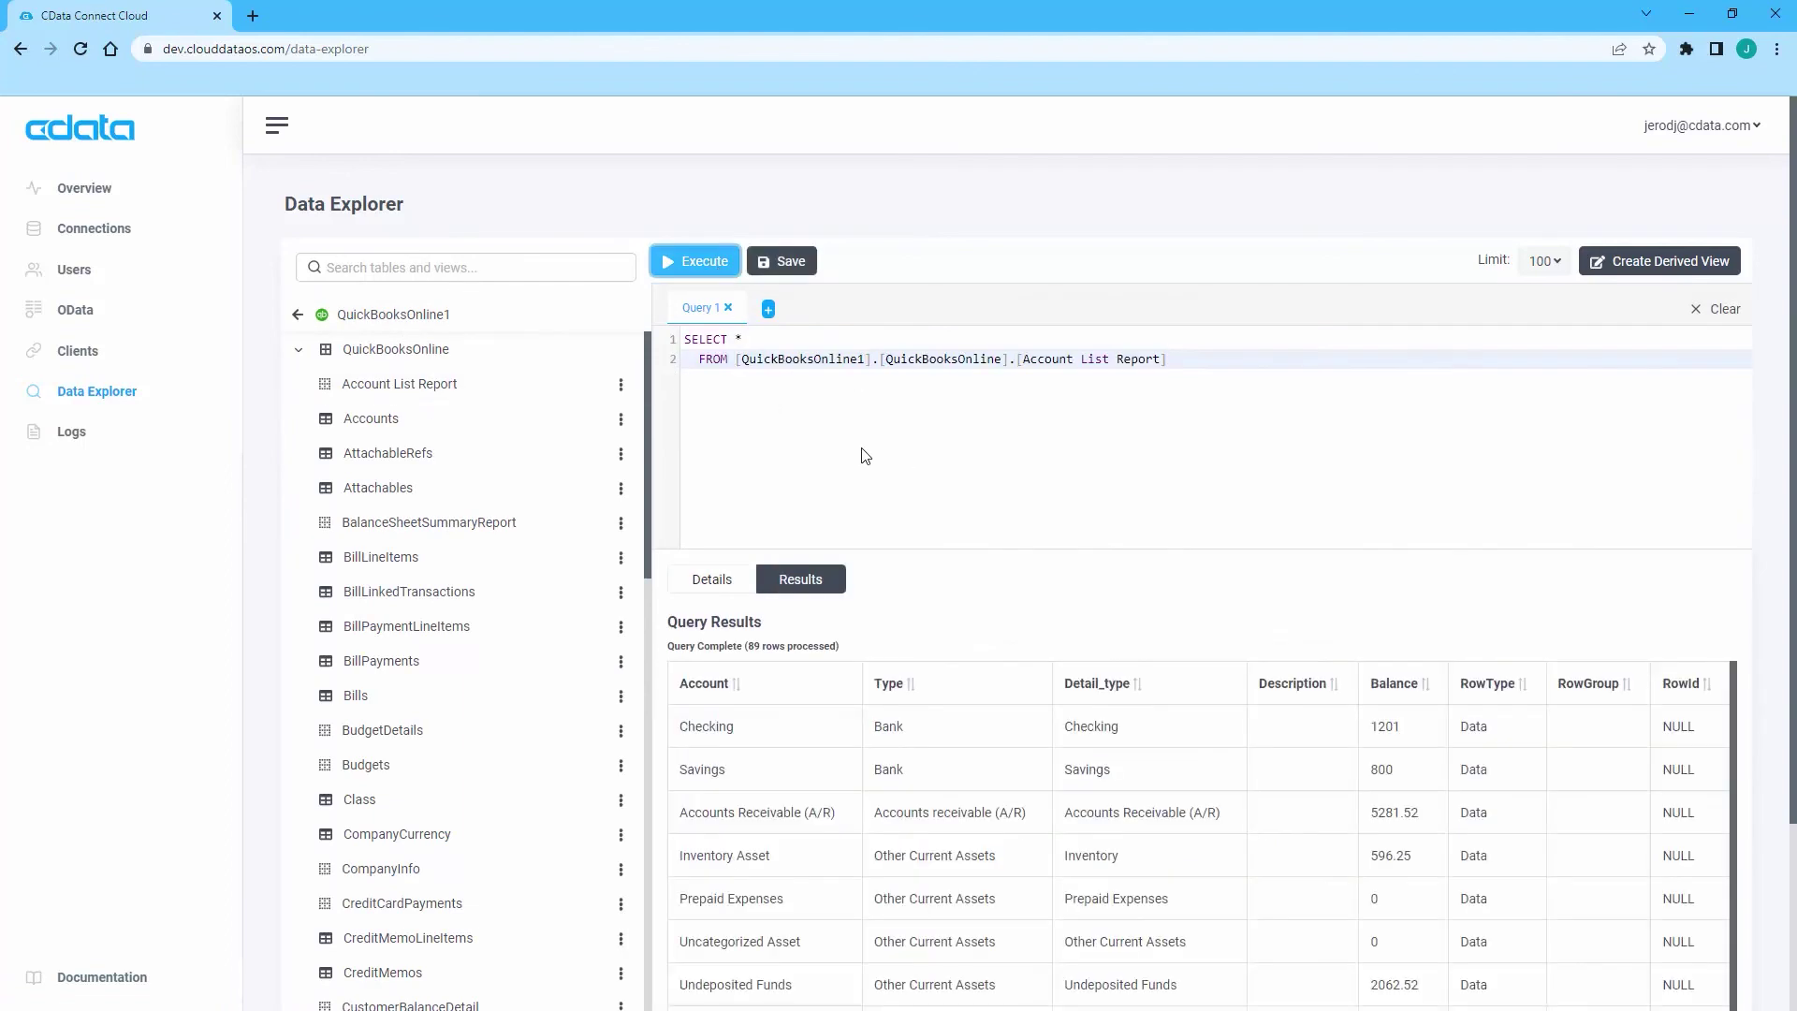